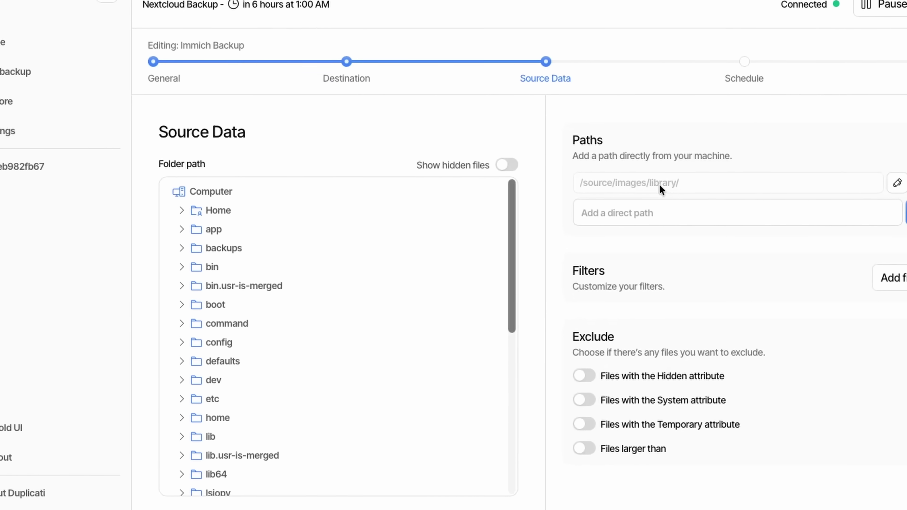
# Expand the Immich source folder and advance through Schedule to the Options step.
pyautogui.scroll(-5, 287, 283)
pyautogui.click(177, 414)
pyautogui.scroll(-4, 252, 397)
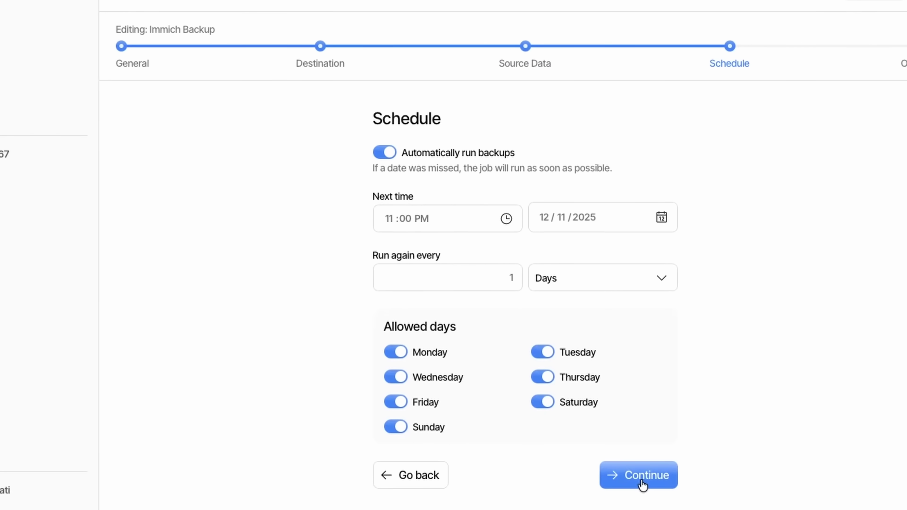
pyautogui.click(641, 477)
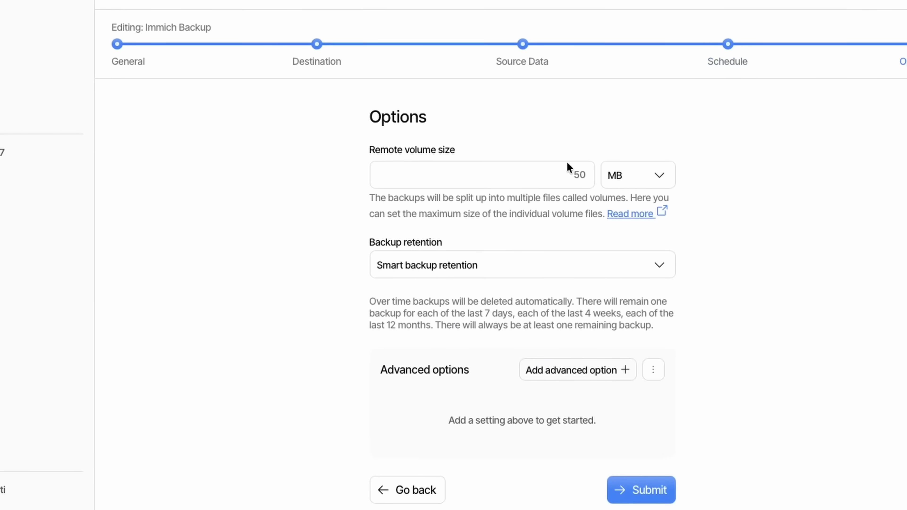
# Review the backup retention choices unchanged and open the advanced options list.
pyautogui.click(421, 273)
pyautogui.click(804, 276)
pyautogui.moveTo(447, 312); pyautogui.dragTo(542, 312)
pyautogui.click(564, 365)
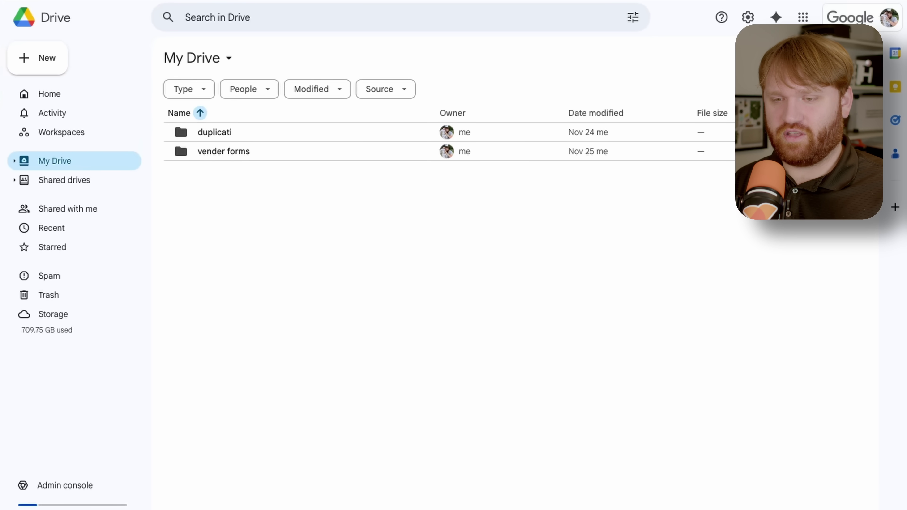
# Open duplicati > immich in My Drive and scroll through the encrypted backup volume files.
pyautogui.doubleClick(260, 140)
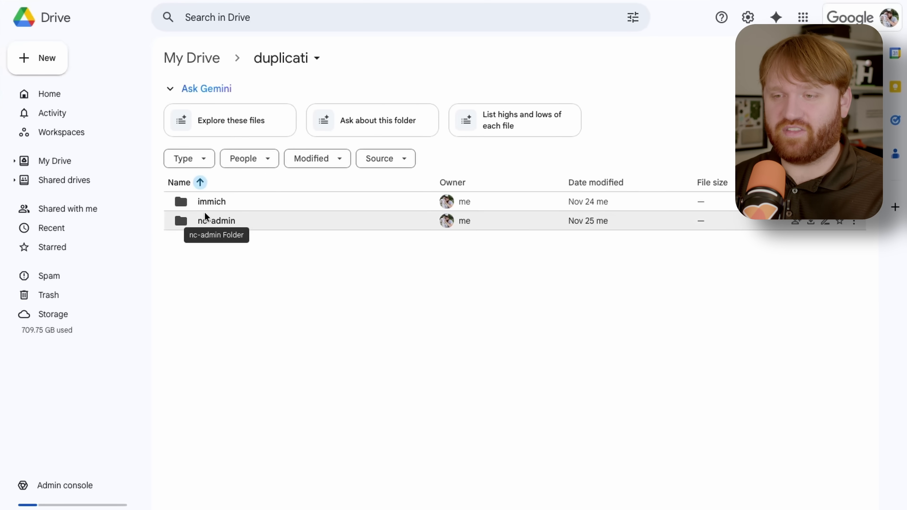
pyautogui.doubleClick(283, 201)
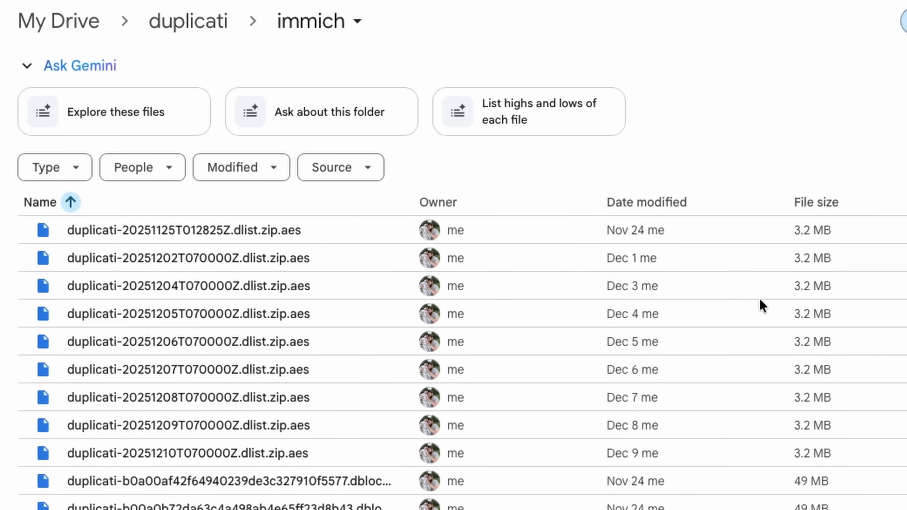
pyautogui.scroll(-15, 533, 336)
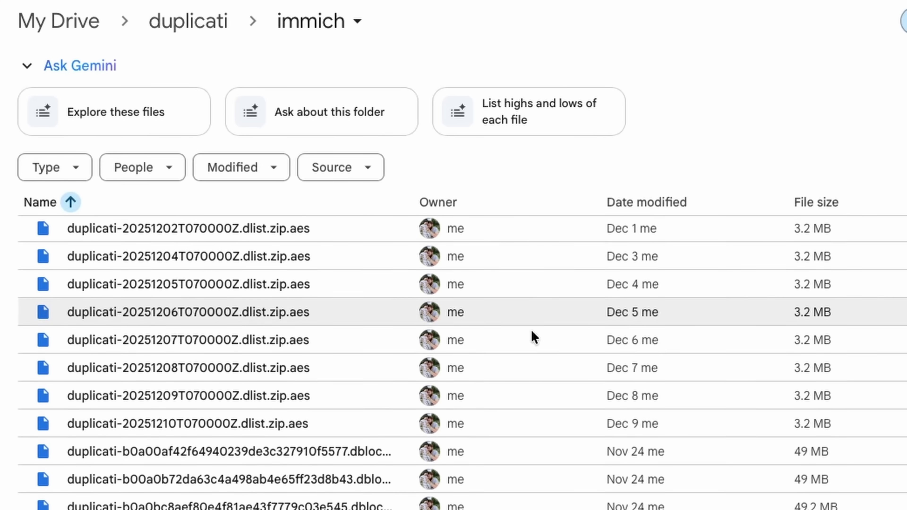
pyautogui.scroll(-3, 533, 336)
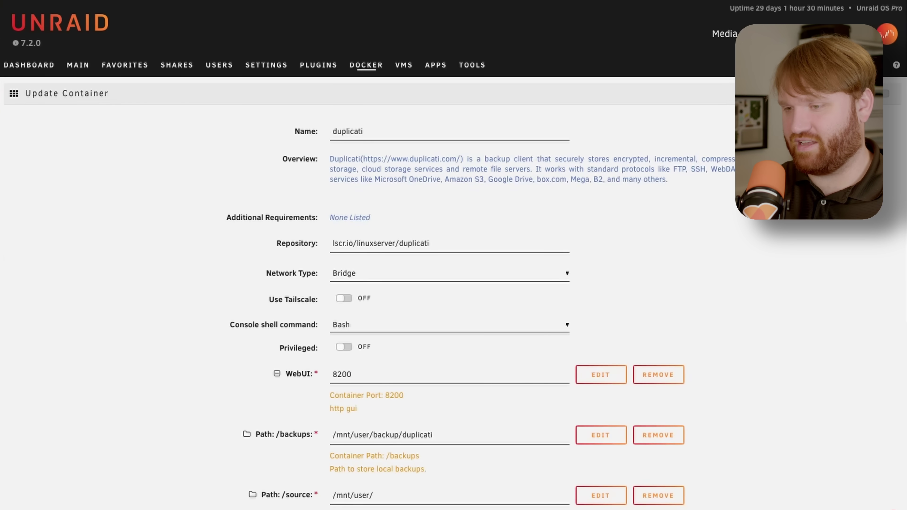
# Scroll down the duplicati container settings to the /backups and /source path mappings.
pyautogui.scroll(-1, 714, 253)
pyautogui.scroll(-4, 442, 302)
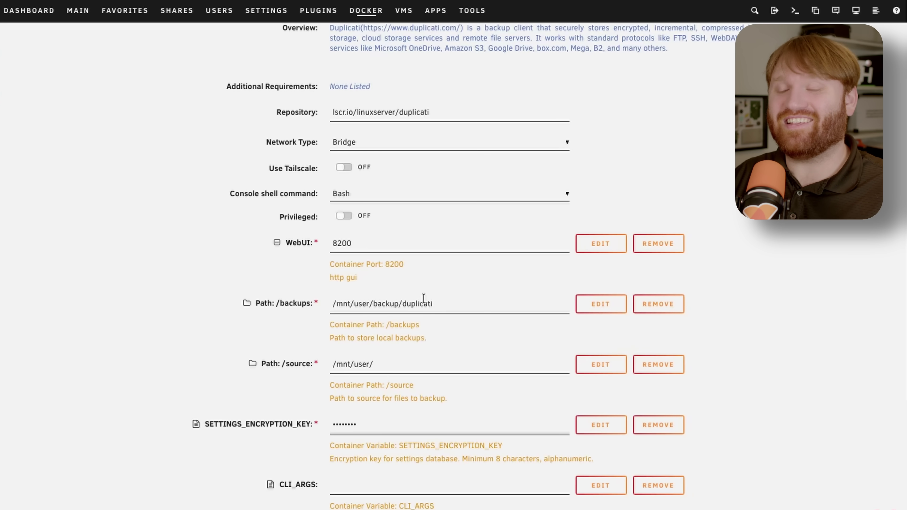
pyautogui.scroll(-1, 422, 296)
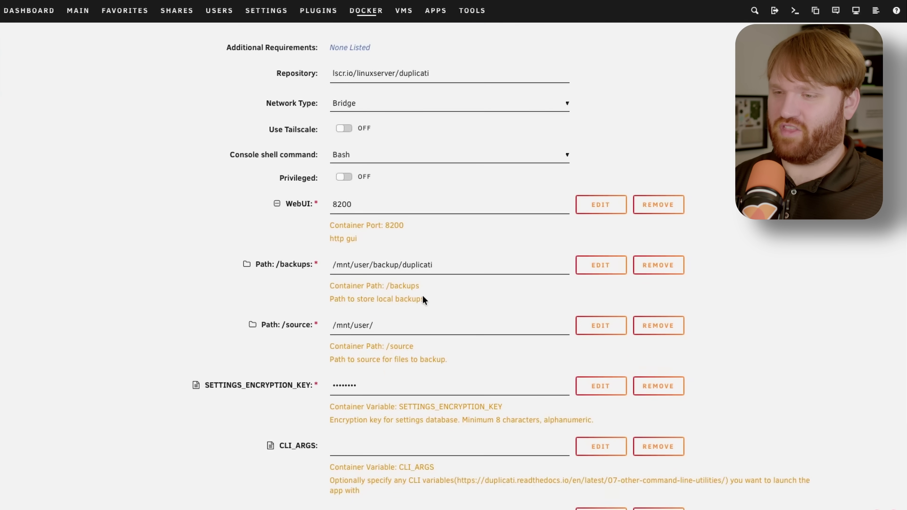
pyautogui.moveTo(446, 263); pyautogui.dragTo(325, 265)
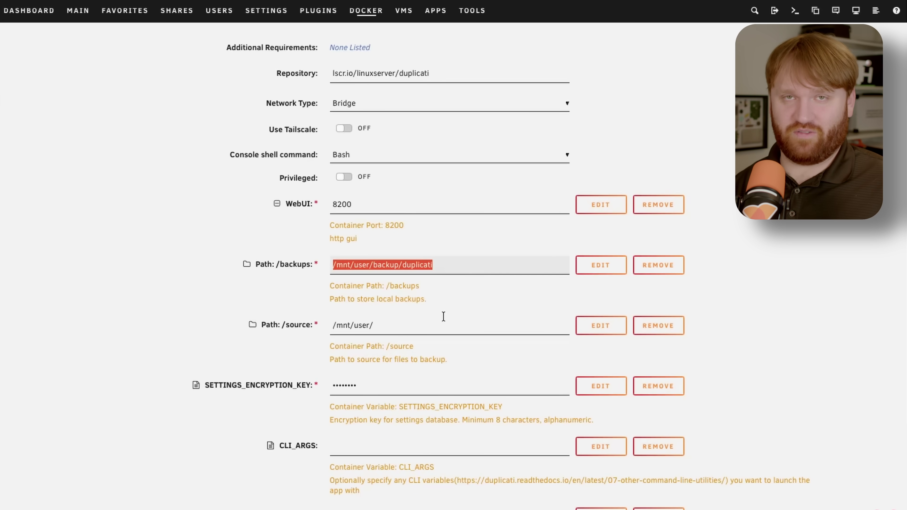
pyautogui.moveTo(387, 331); pyautogui.dragTo(323, 325)
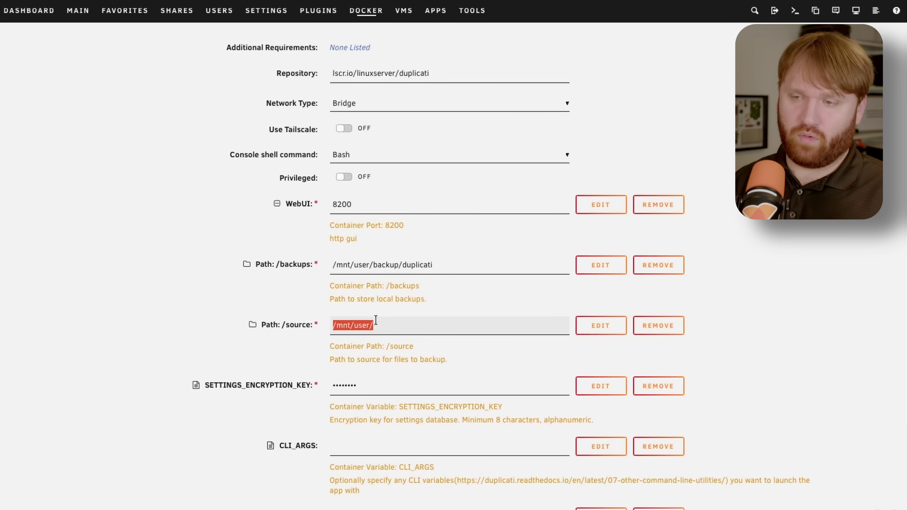
pyautogui.click(395, 326)
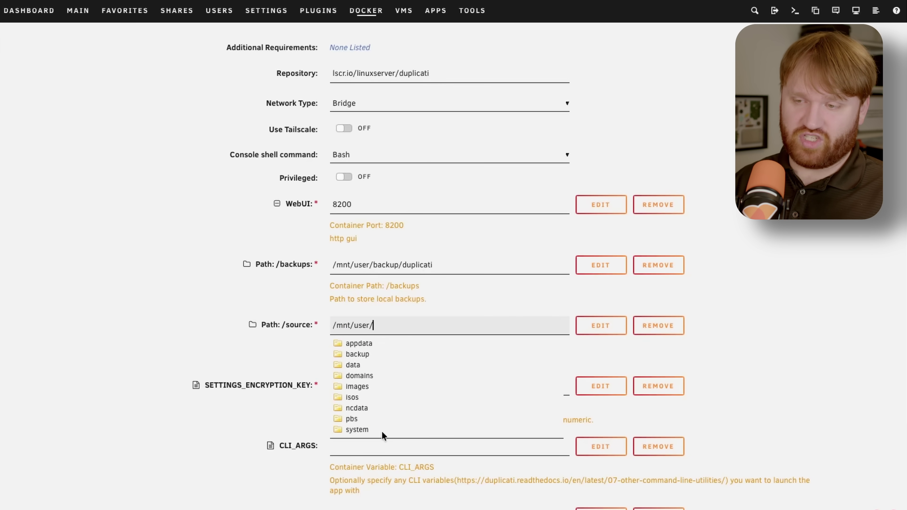
pyautogui.click(763, 303)
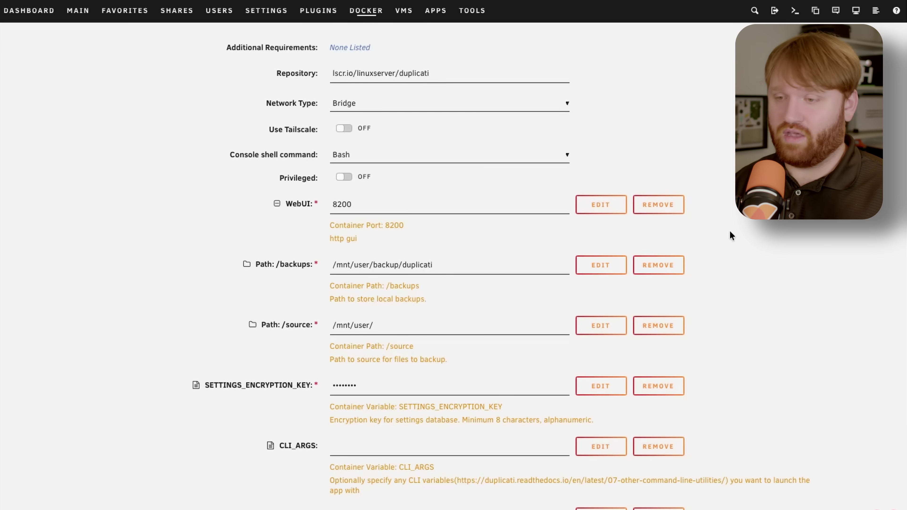
pyautogui.scroll(-3, 736, 327)
pyautogui.scroll(-1, 459, 404)
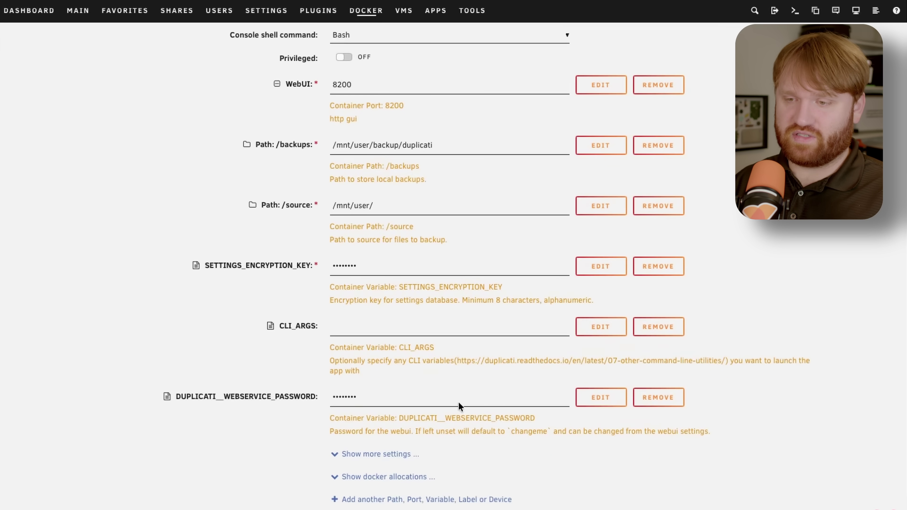
pyautogui.scroll(-3, 572, 385)
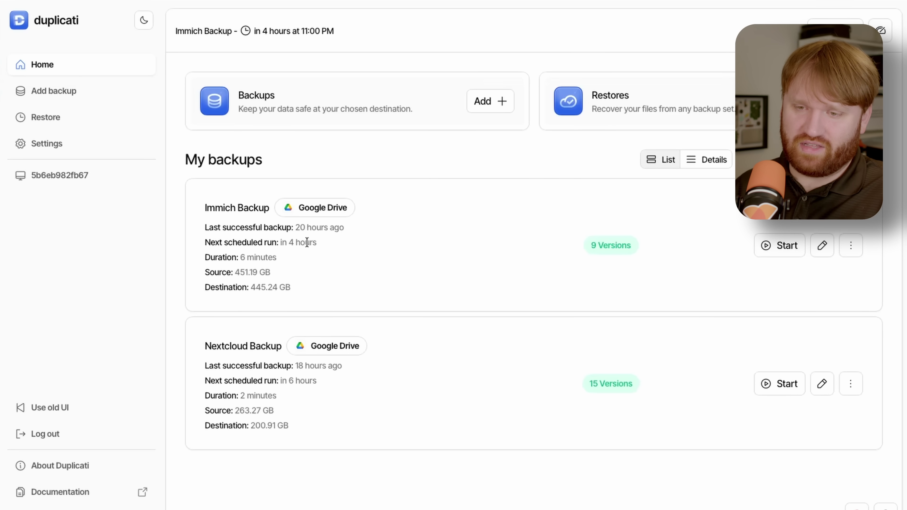
pyautogui.click(46, 411)
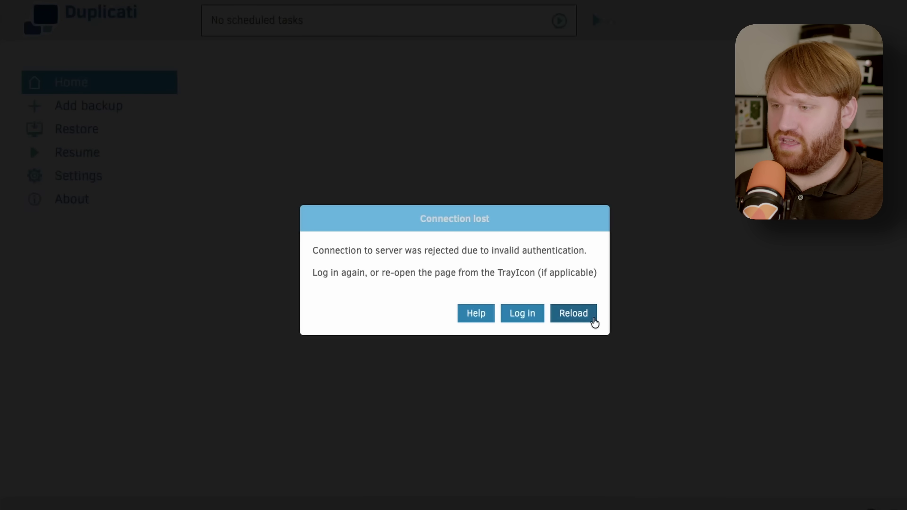
pyautogui.click(580, 311)
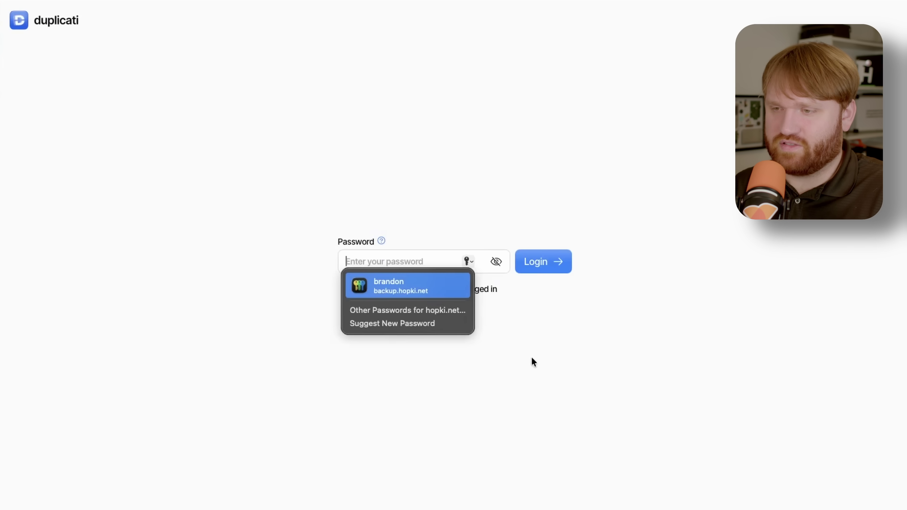
pyautogui.press('Return')
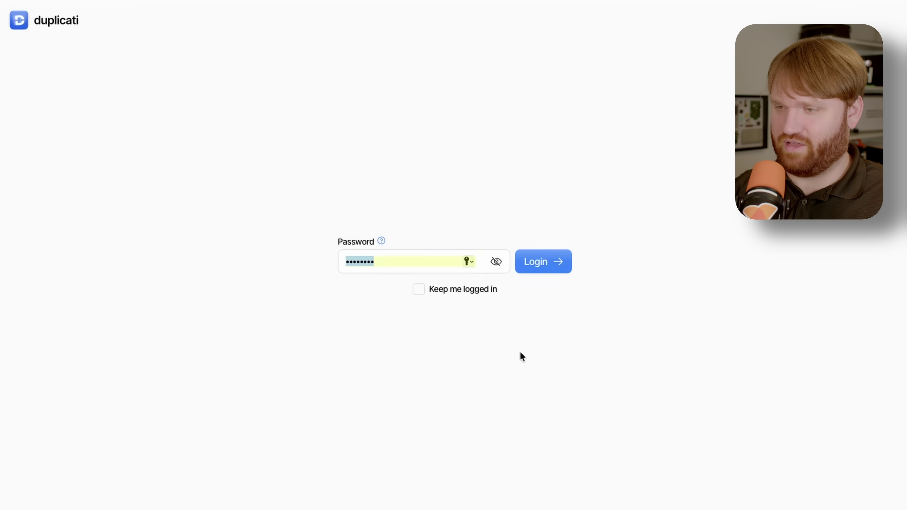
pyautogui.click(537, 266)
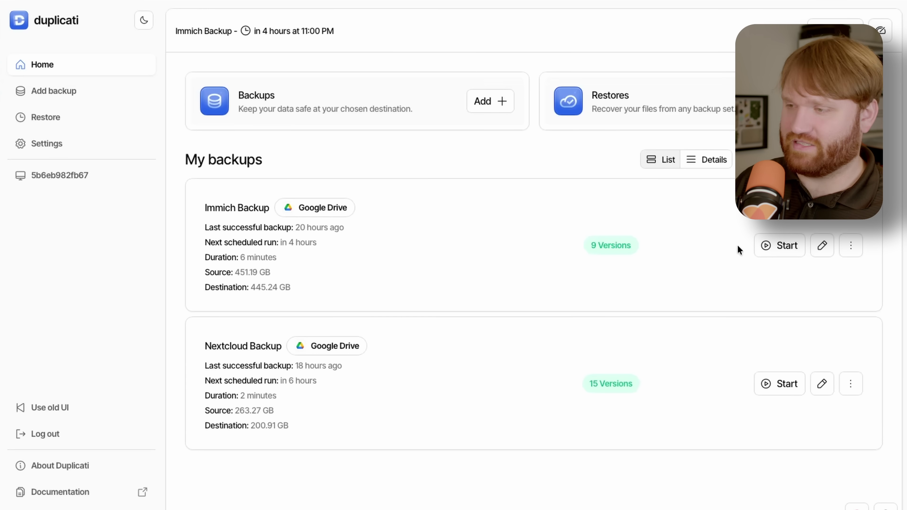
# Edit the Immich Backup job and continue past General to its Google Drive destination.
pyautogui.click(821, 245)
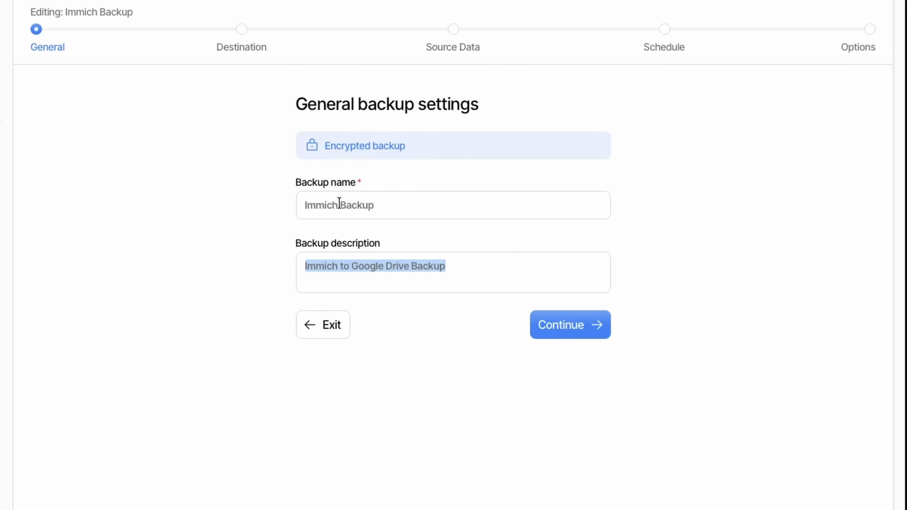
pyautogui.click(581, 327)
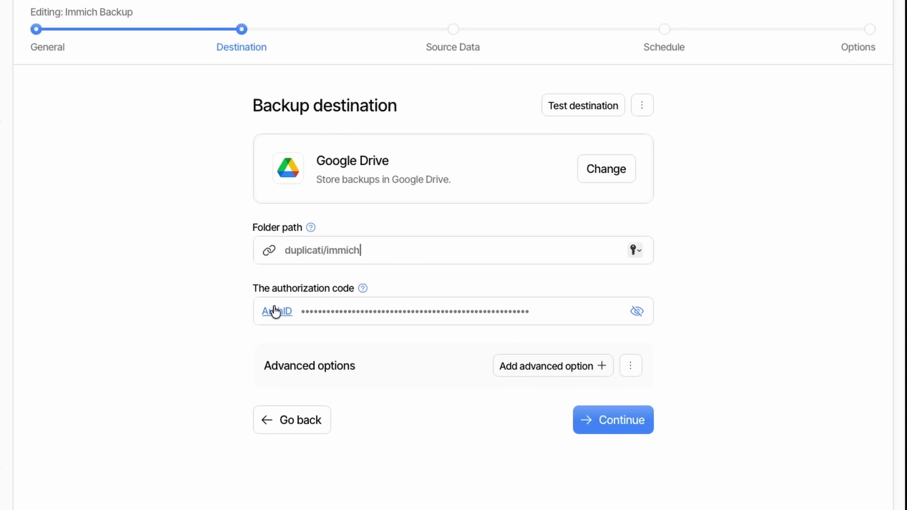
# Select the duplicati/immich folder path, then continue to the Source Data step.
pyautogui.click(286, 250)
pyautogui.moveTo(286, 250); pyautogui.dragTo(371, 245)
pyautogui.click(774, 280)
pyautogui.click(614, 420)
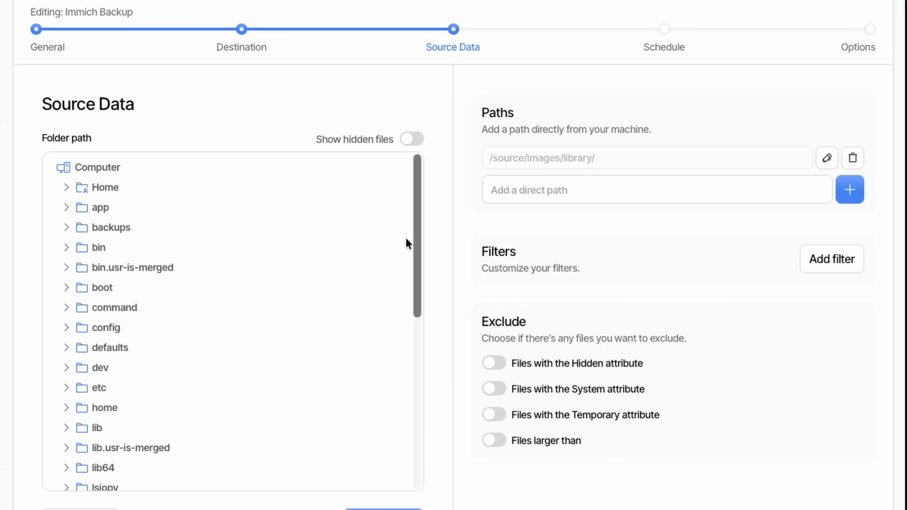
# Expand the source folder and continue through Schedule to the Options step.
pyautogui.moveTo(421, 249); pyautogui.dragTo(405, 377)
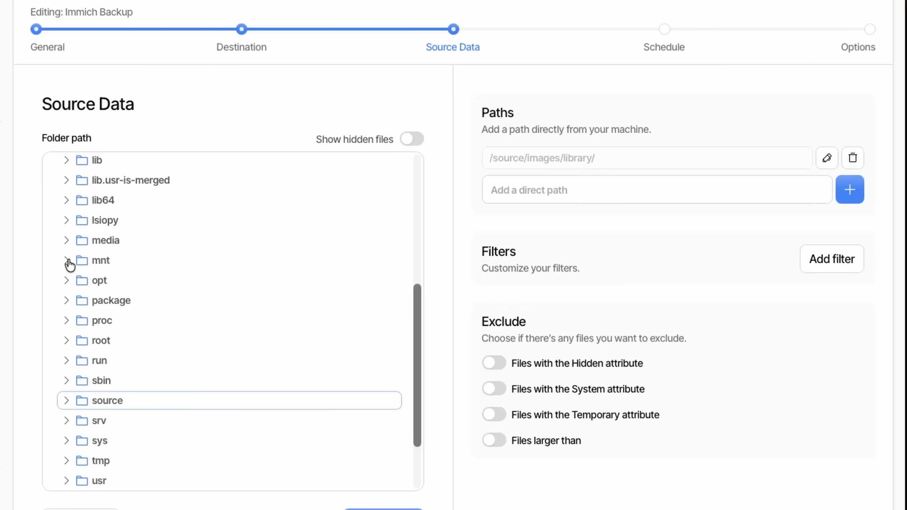
pyautogui.click(161, 399)
pyautogui.scroll(-4, 162, 390)
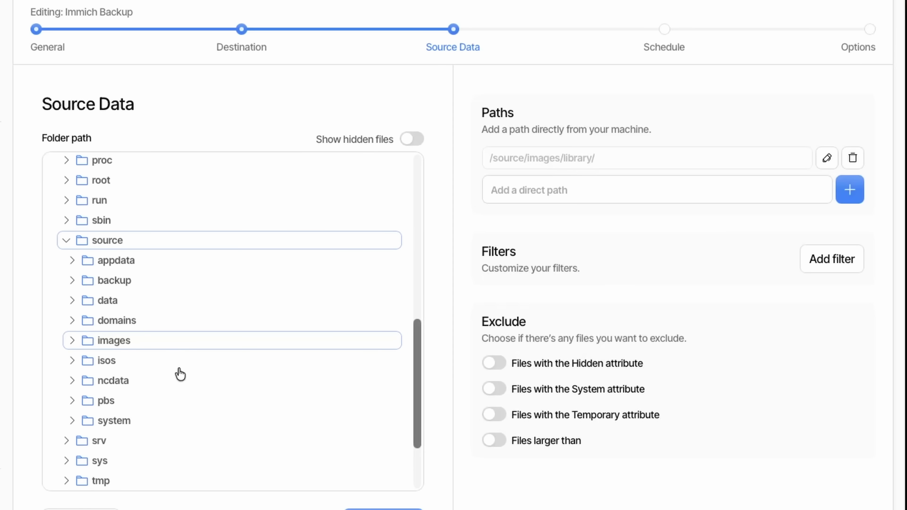
pyautogui.click(378, 507)
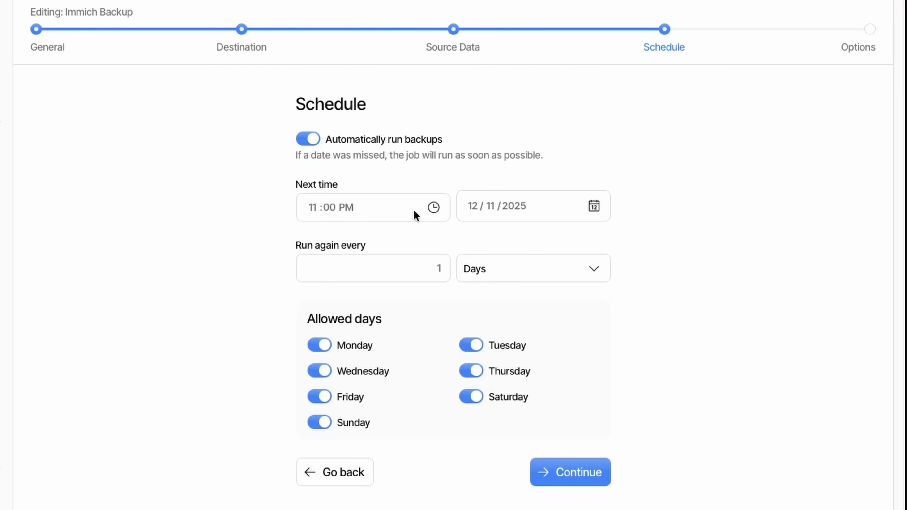
pyautogui.click(574, 477)
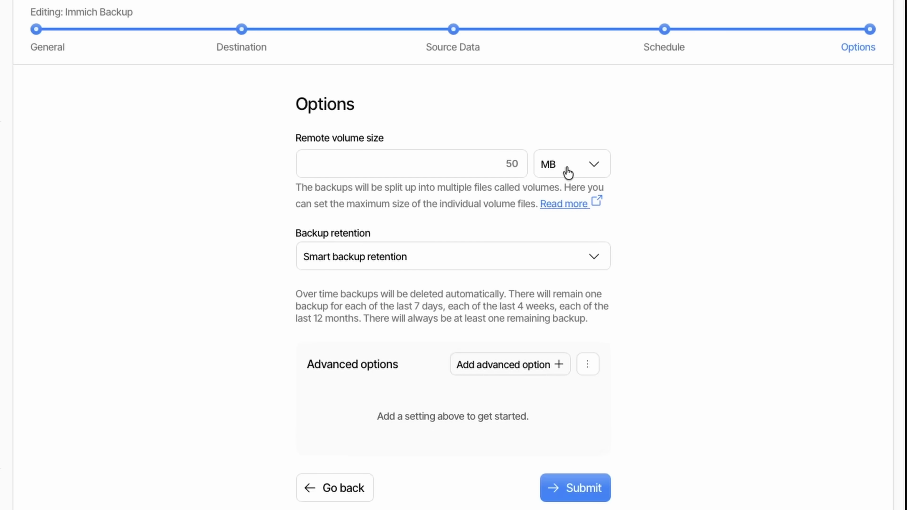
# Keep Smart backup retention as the retention policy, reviewing its schedule explanation.
pyautogui.click(351, 264)
pyautogui.click(753, 263)
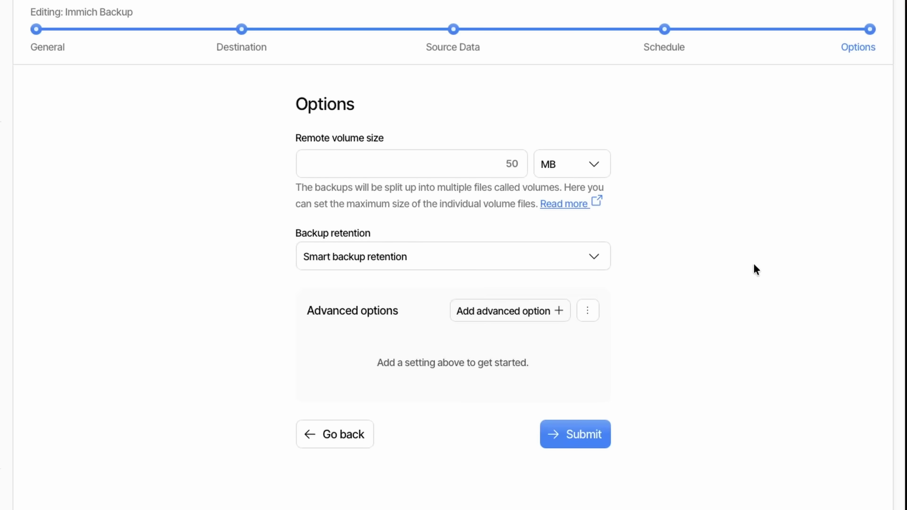
pyautogui.click(499, 261)
pyautogui.click(393, 391)
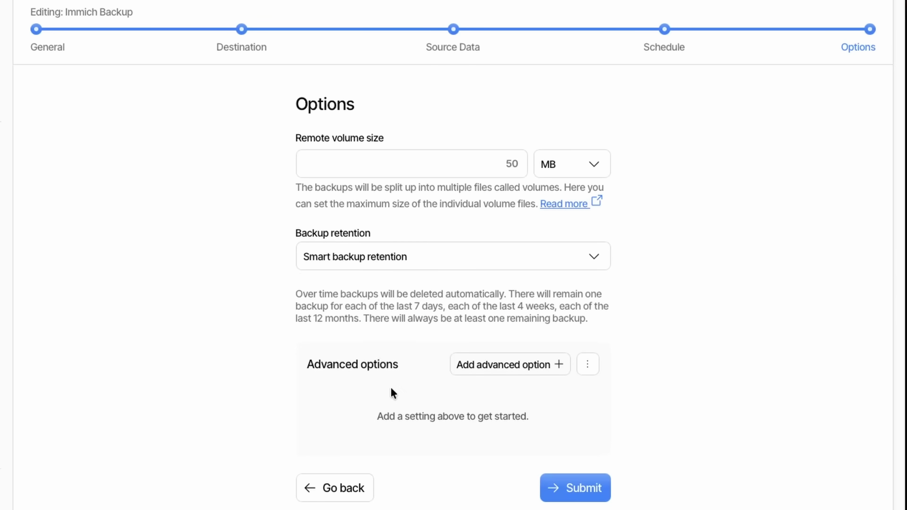
pyautogui.moveTo(378, 300); pyautogui.dragTo(448, 317)
pyautogui.click(492, 316)
# Browse the advanced options list, close it, and submit the Immich Backup job.
pyautogui.click(522, 363)
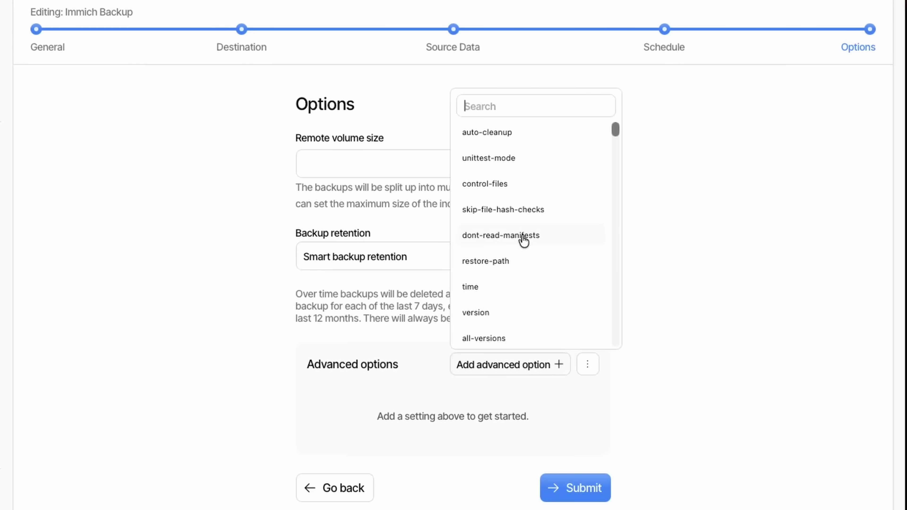
pyautogui.scroll(-7, 524, 232)
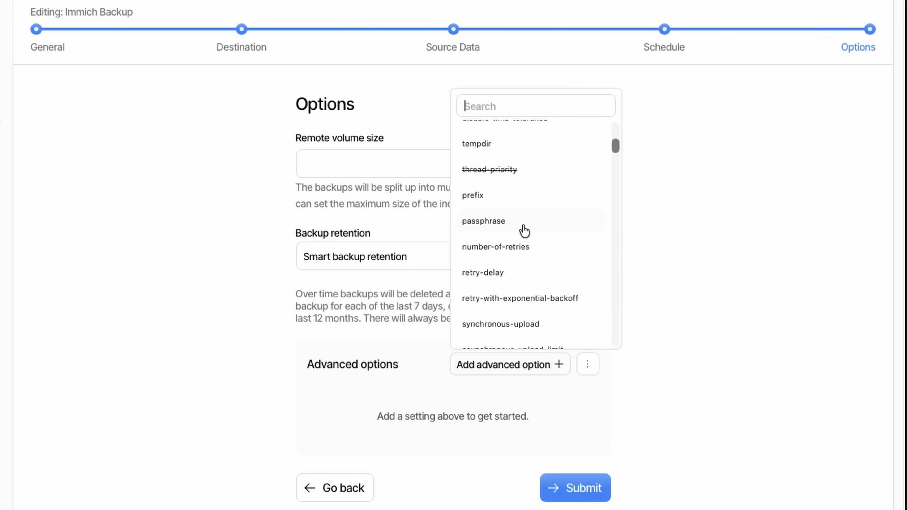
pyautogui.scroll(-3, 523, 230)
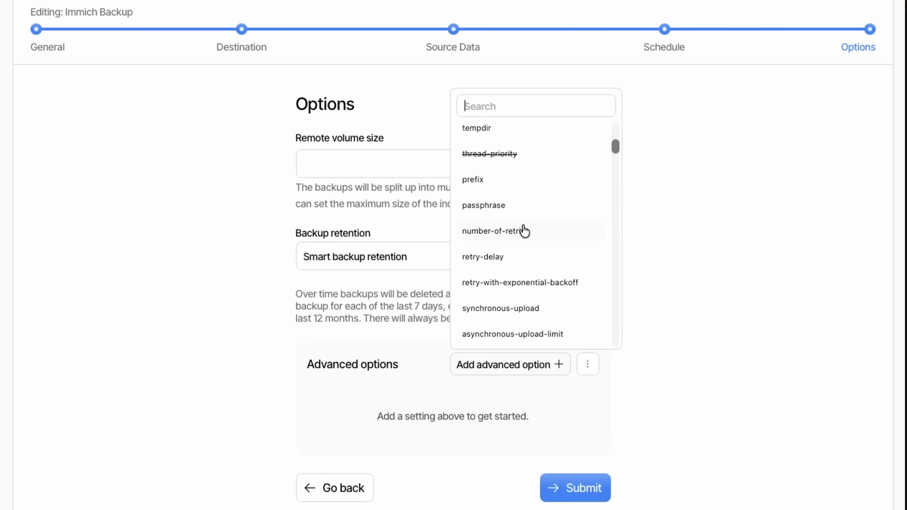
pyautogui.click(731, 296)
pyautogui.click(578, 487)
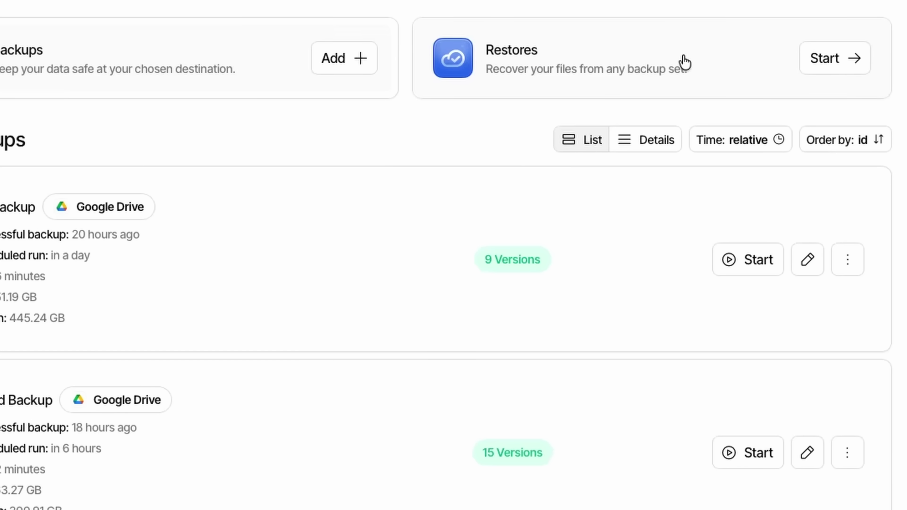
# Start a new restore from the Restores card on the home page.
pyautogui.click(826, 62)
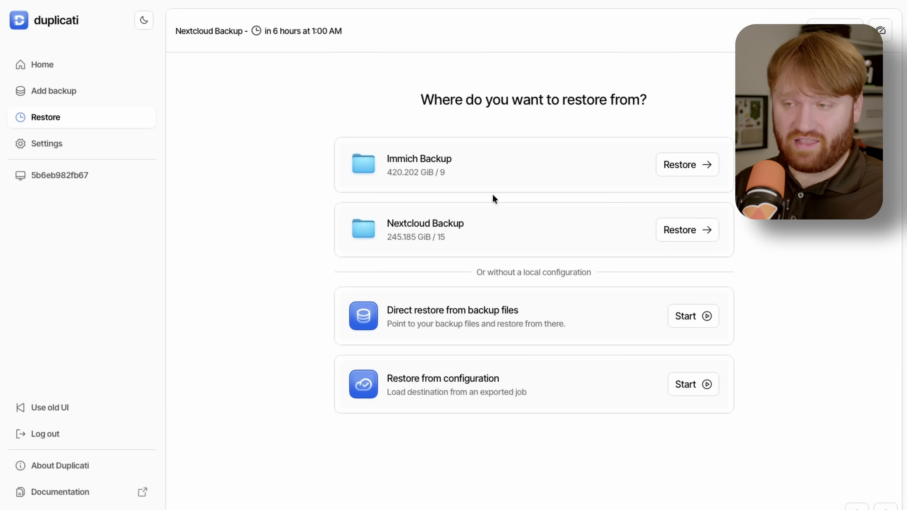
# Restore from Nextcloud Backup using the latest Dec 10 version.
pyautogui.click(681, 232)
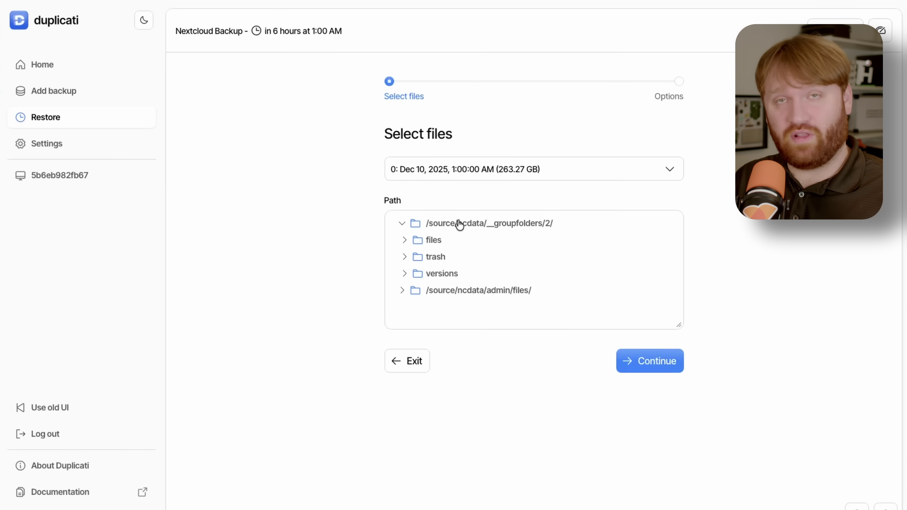
pyautogui.click(490, 176)
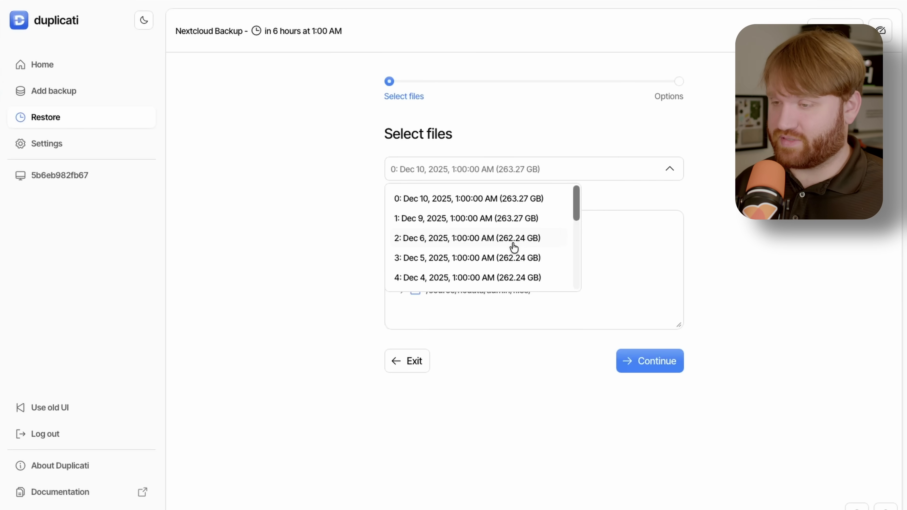
pyautogui.click(500, 203)
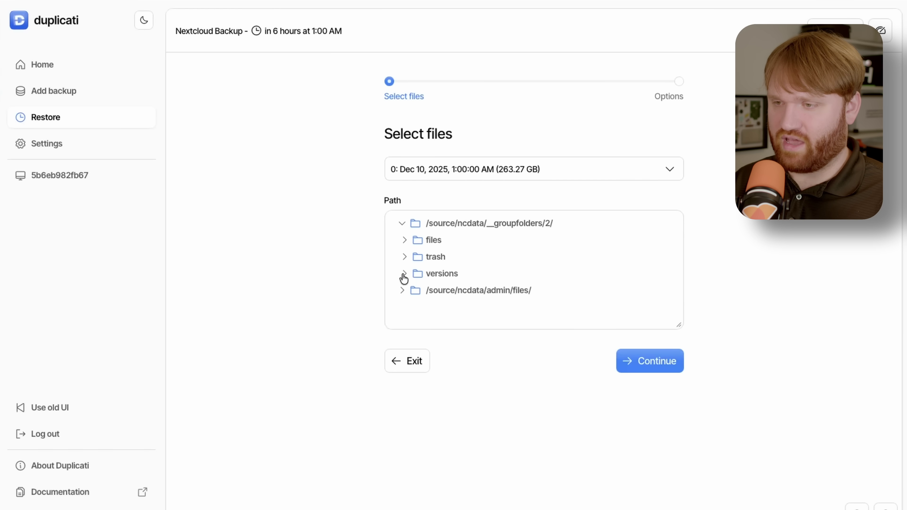
# Expand files > MovoAd and select the vacuum mop robot video for restoring.
pyautogui.click(405, 240)
pyautogui.scroll(-1, 510, 282)
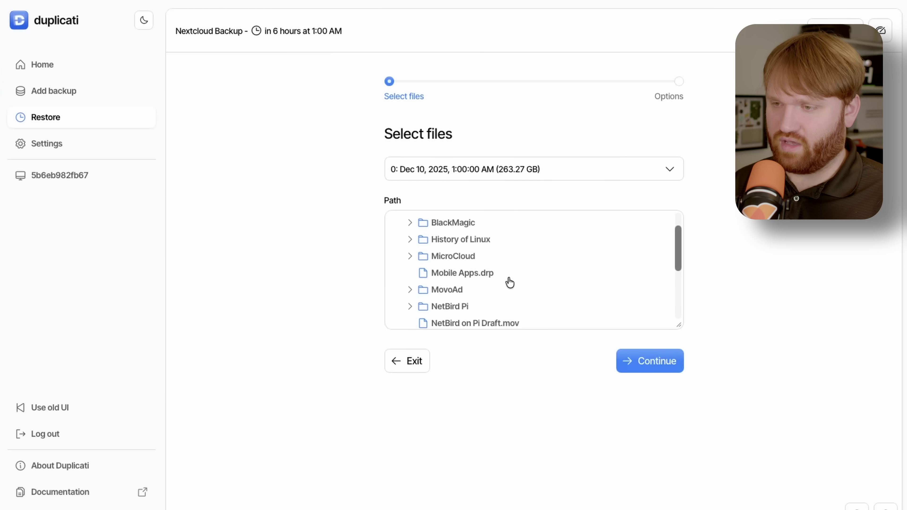
pyautogui.scroll(-1, 509, 282)
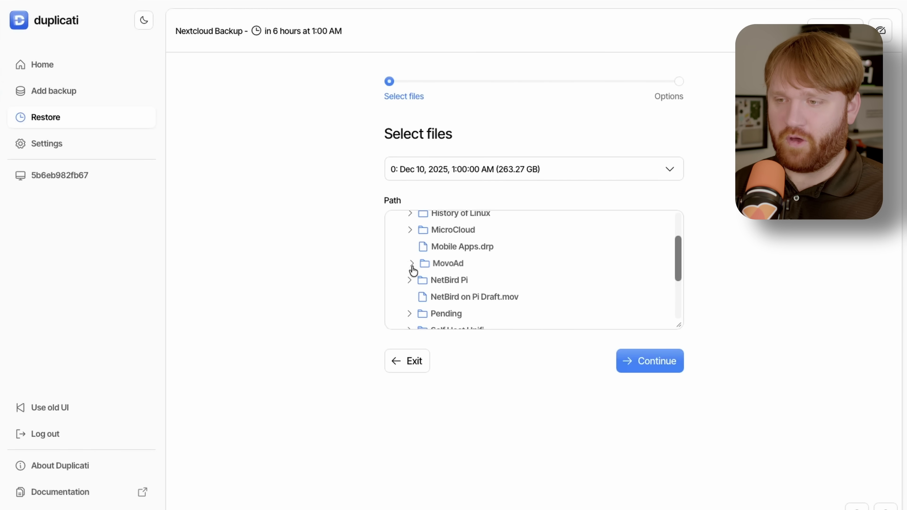
pyautogui.click(411, 267)
pyautogui.scroll(-2, 568, 294)
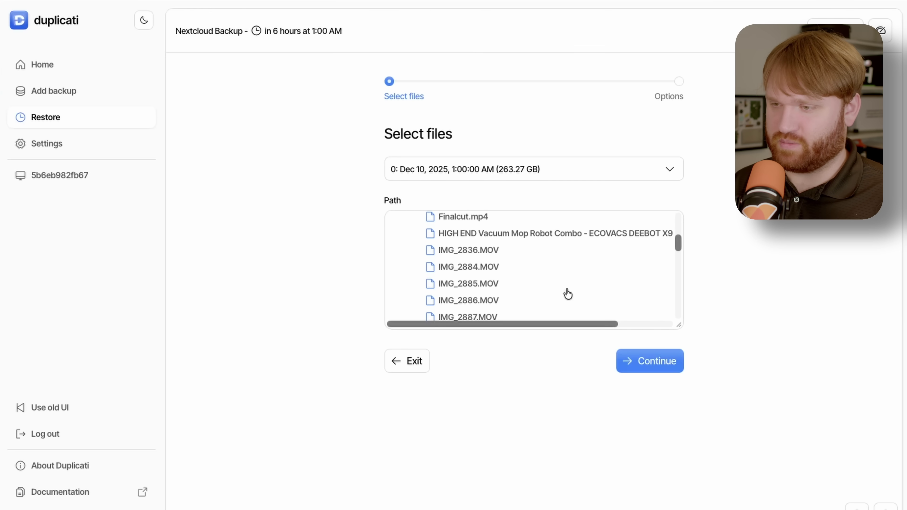
pyautogui.scroll(3, 562, 290)
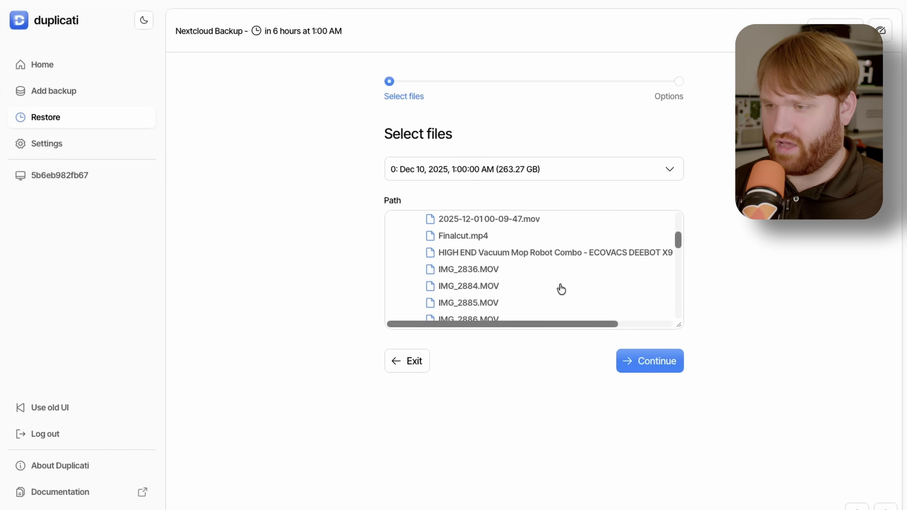
pyautogui.click(545, 282)
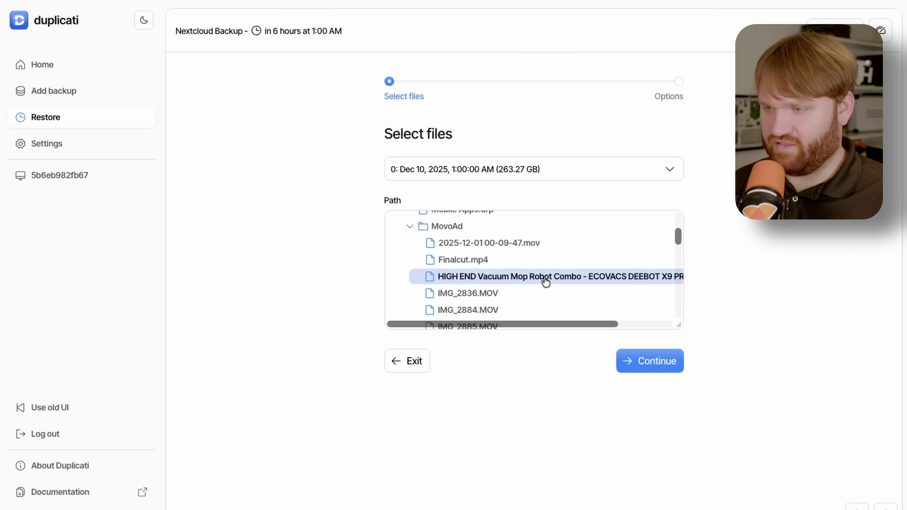
# Restore to a picked location, source > appdata, instead of the original, and submit.
pyautogui.click(654, 365)
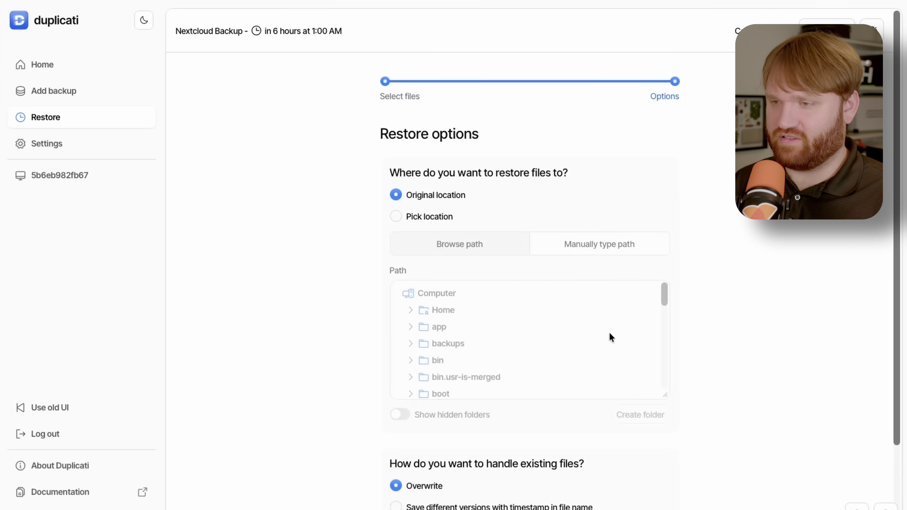
pyautogui.scroll(-1, 675, 188)
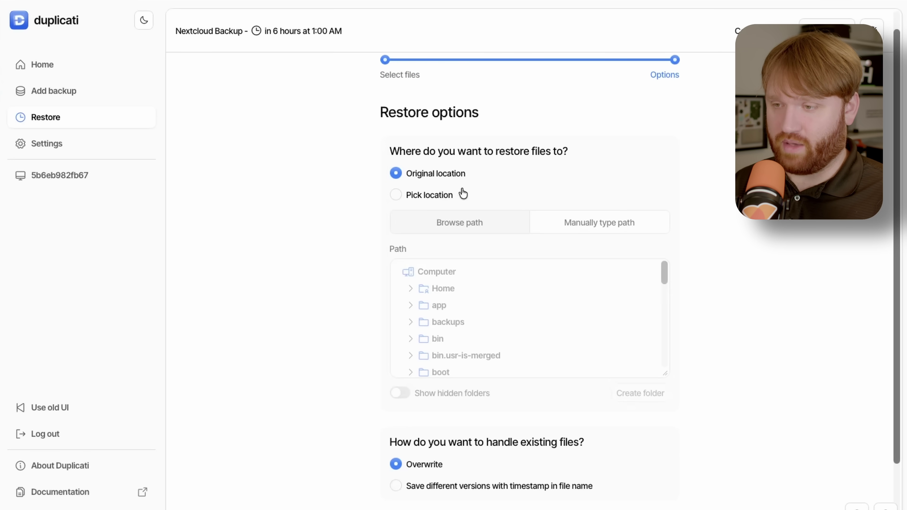
pyautogui.scroll(-2, 560, 333)
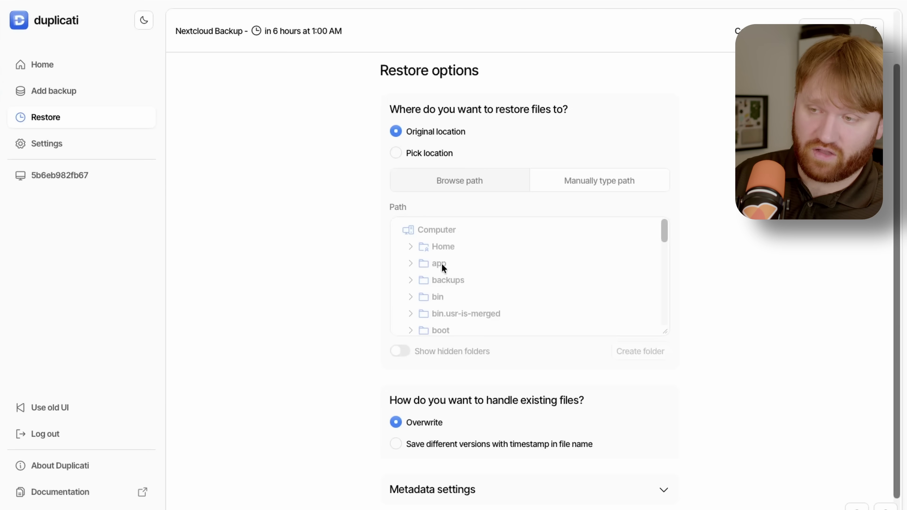
pyautogui.click(411, 159)
pyautogui.scroll(-1, 505, 282)
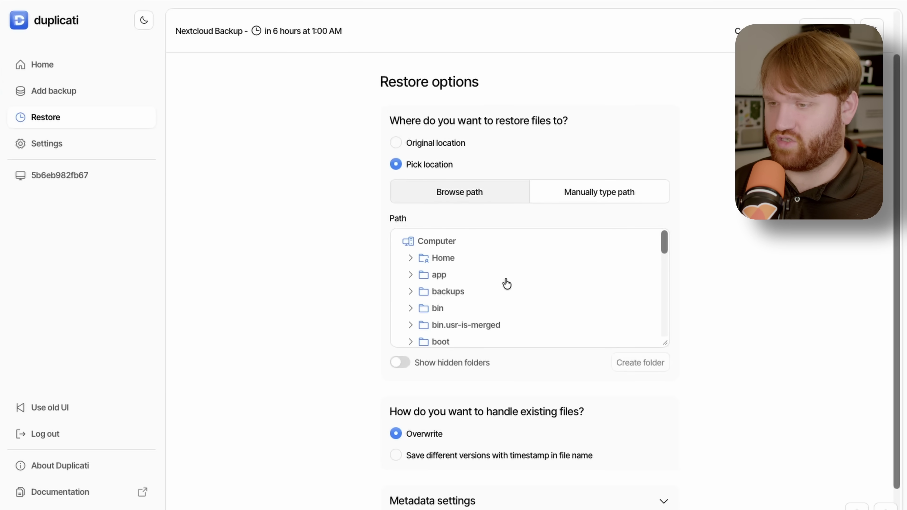
pyautogui.scroll(-6, 524, 291)
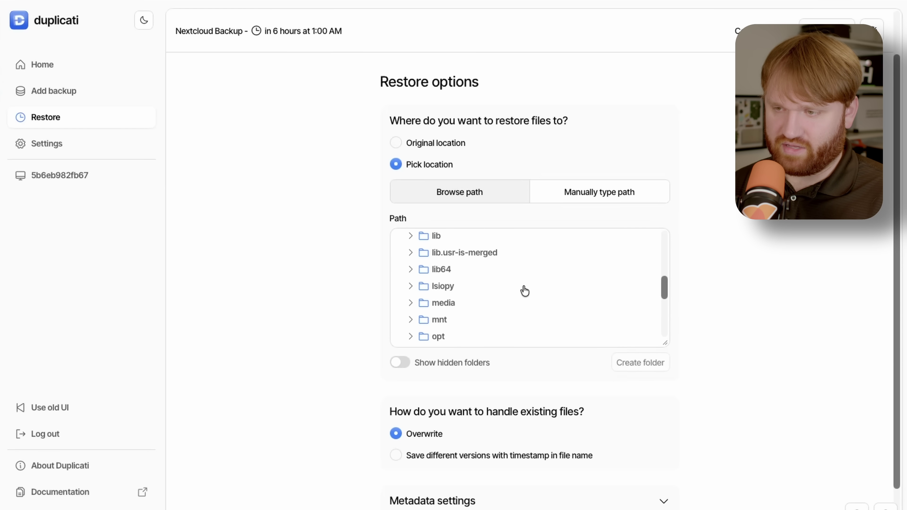
pyautogui.scroll(-4, 524, 291)
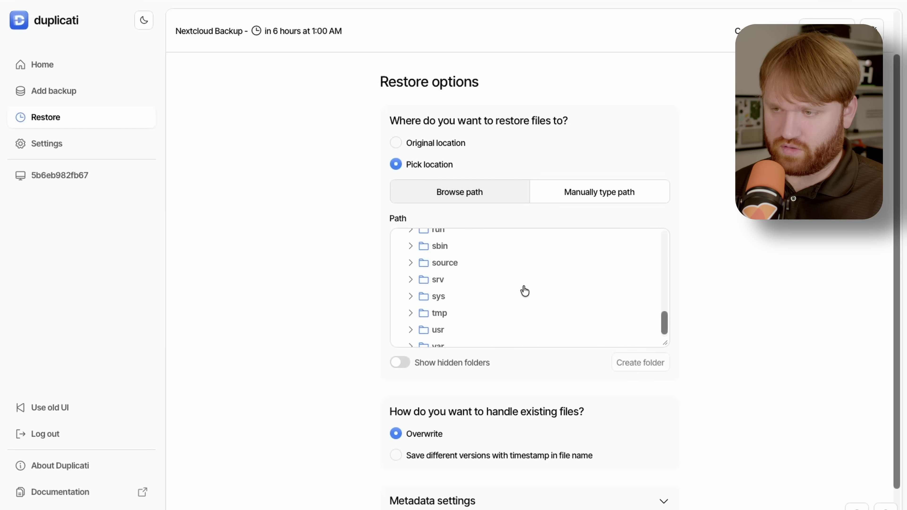
pyautogui.scroll(6, 524, 291)
pyautogui.scroll(-5, 516, 289)
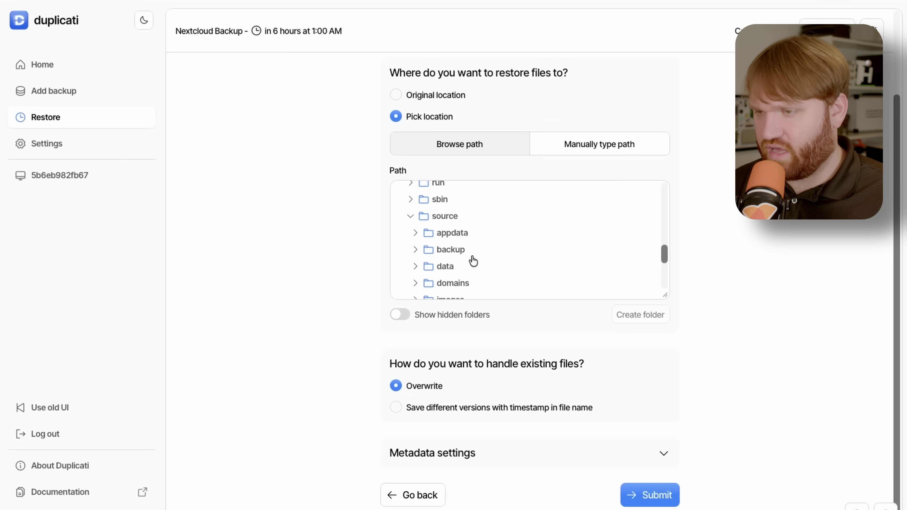
pyautogui.click(452, 236)
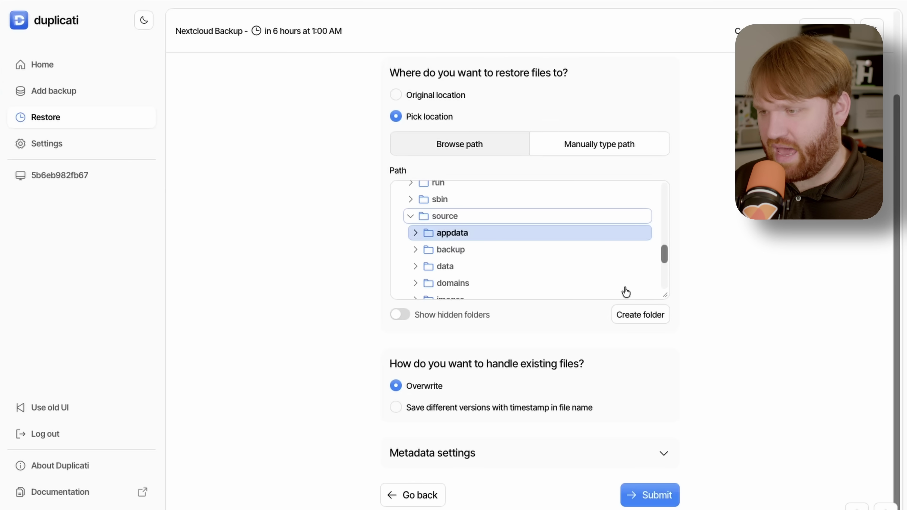
pyautogui.click(649, 496)
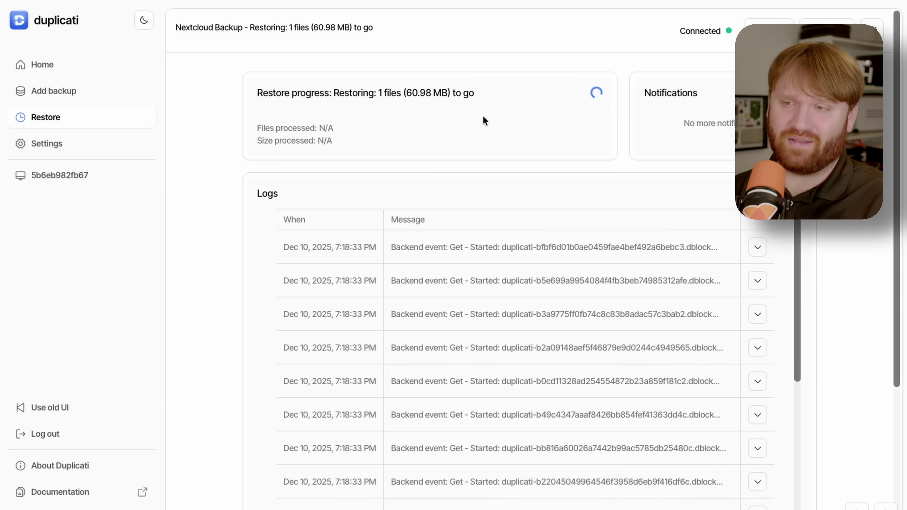
# Check the remaining restore size and expand the Completed log entry's backend event message.
pyautogui.moveTo(406, 93); pyautogui.dragTo(494, 97)
pyautogui.click(501, 98)
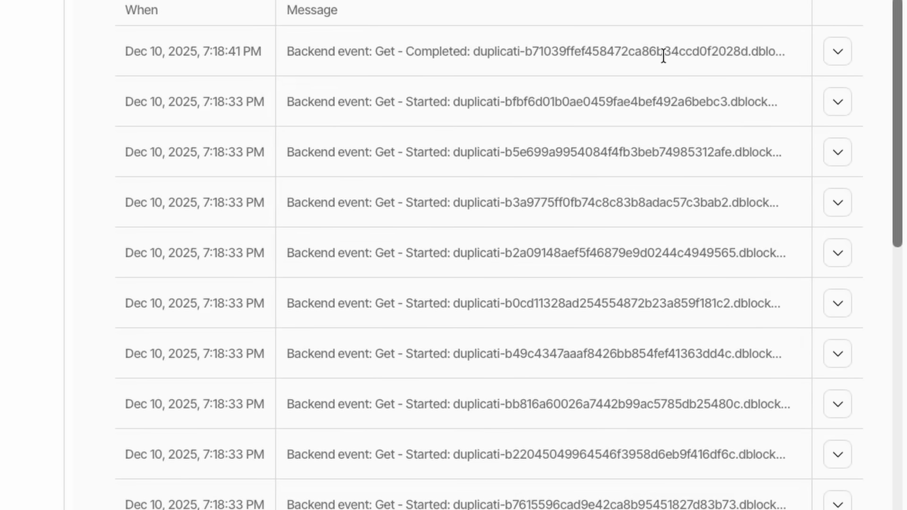
pyautogui.click(843, 53)
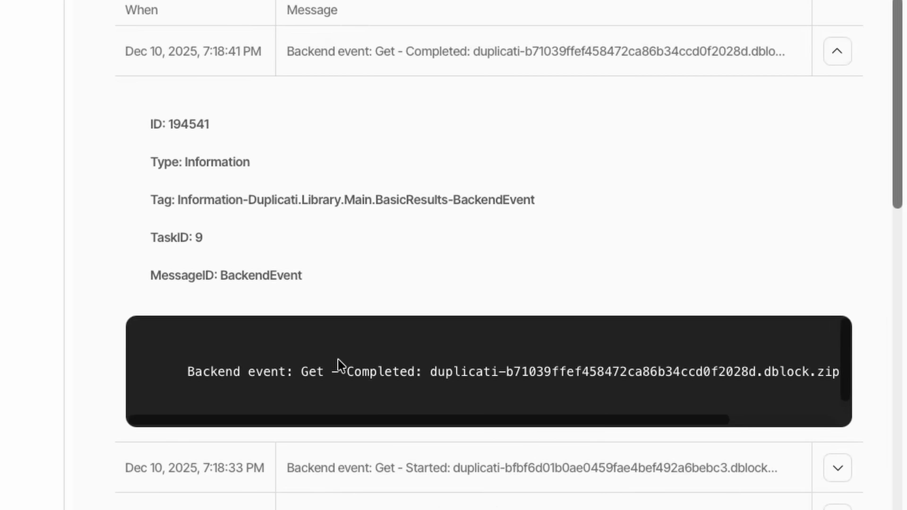
pyautogui.moveTo(338, 366); pyautogui.dragTo(832, 368)
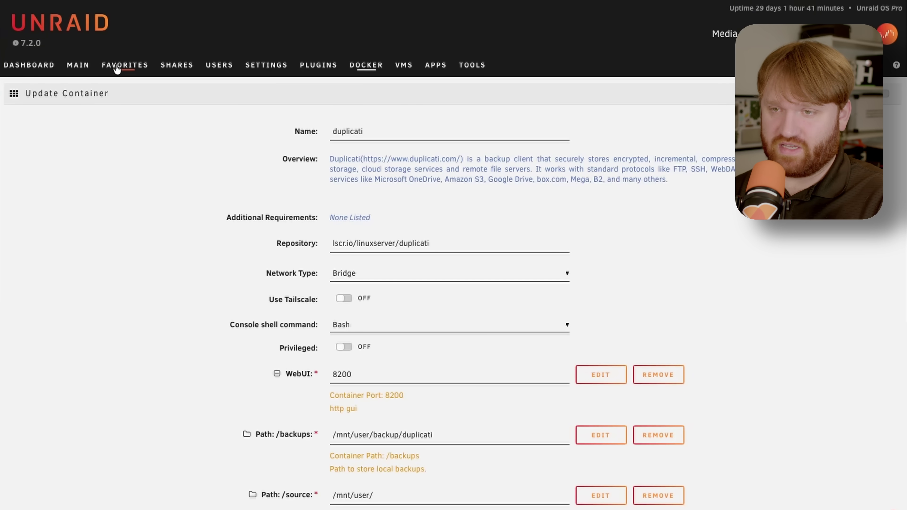
# Browse Unraid's appdata share and preview the restored 61.0 MB ECOVACS DEEBOT X9 PRO OMNI video.
pyautogui.click(172, 66)
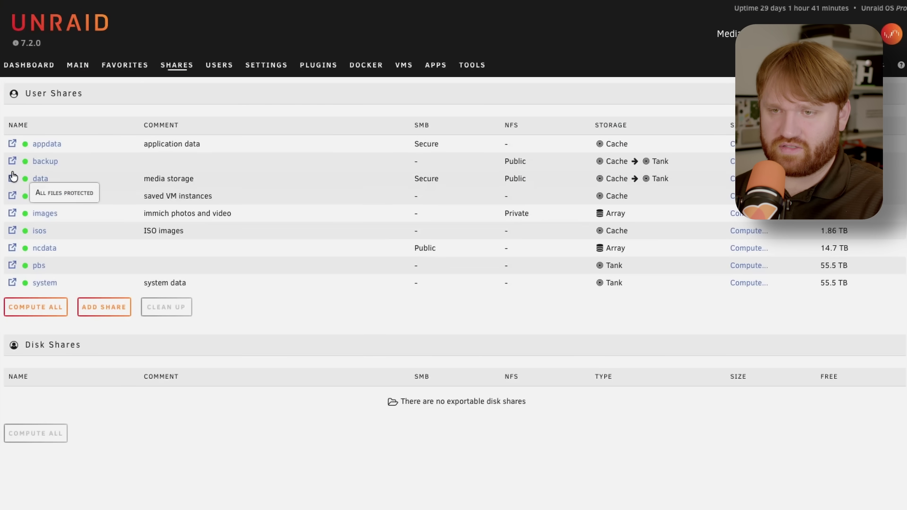
pyautogui.click(12, 144)
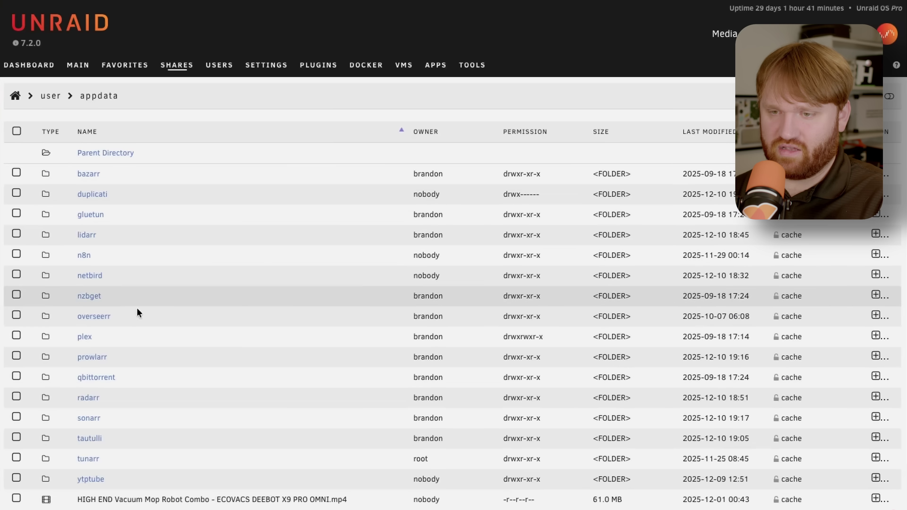
pyautogui.scroll(-3, 212, 337)
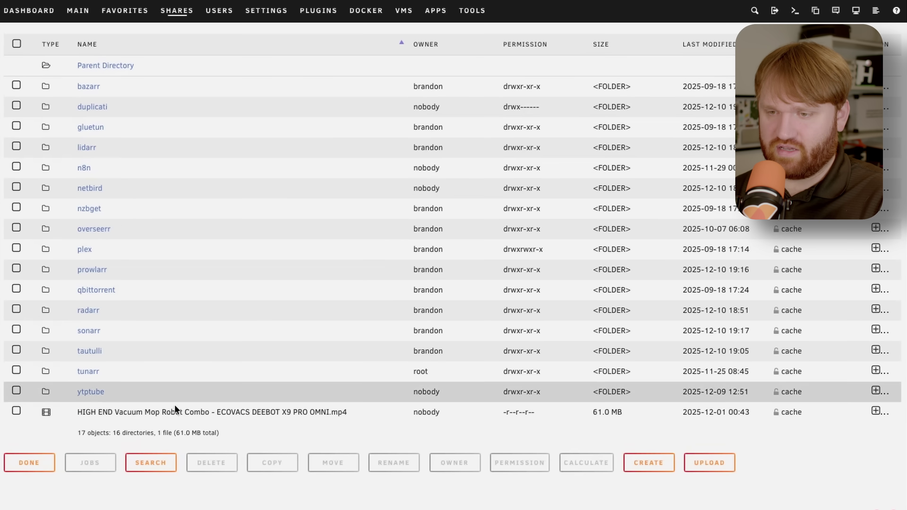
pyautogui.click(202, 413)
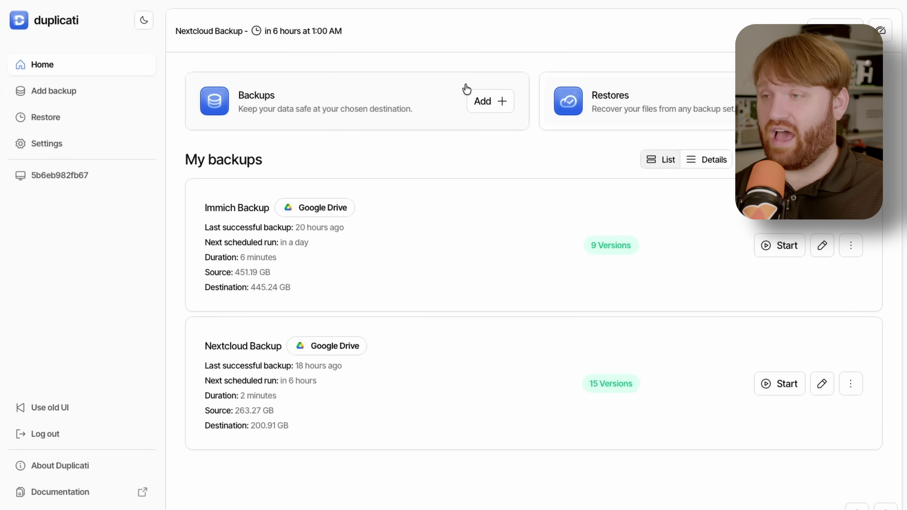
# In Duplicati Console, note the 14 total backups and list machines, showing Unraid online.
pyautogui.click(568, 1)
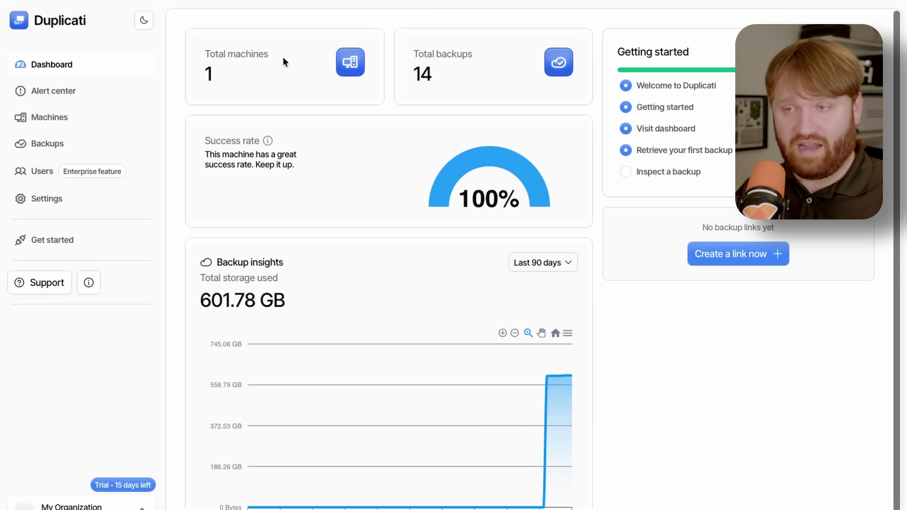
pyautogui.moveTo(456, 52); pyautogui.dragTo(376, 88)
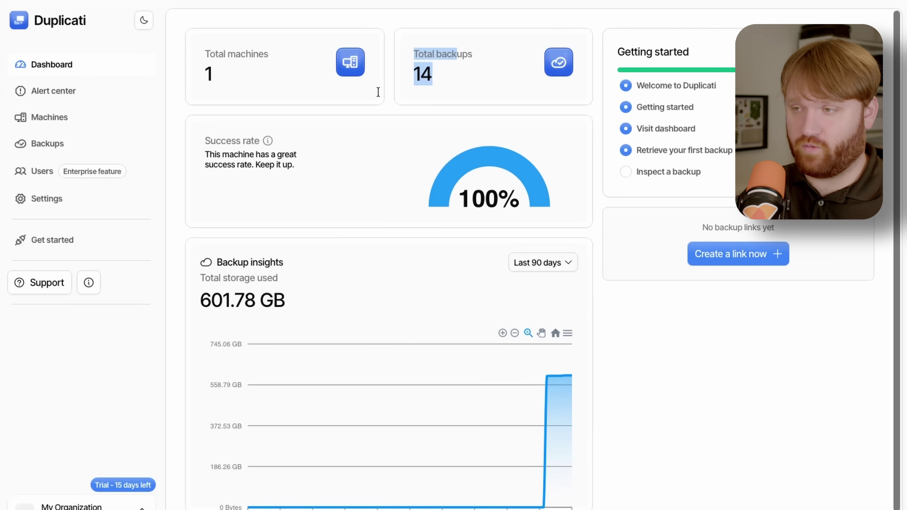
pyautogui.click(81, 118)
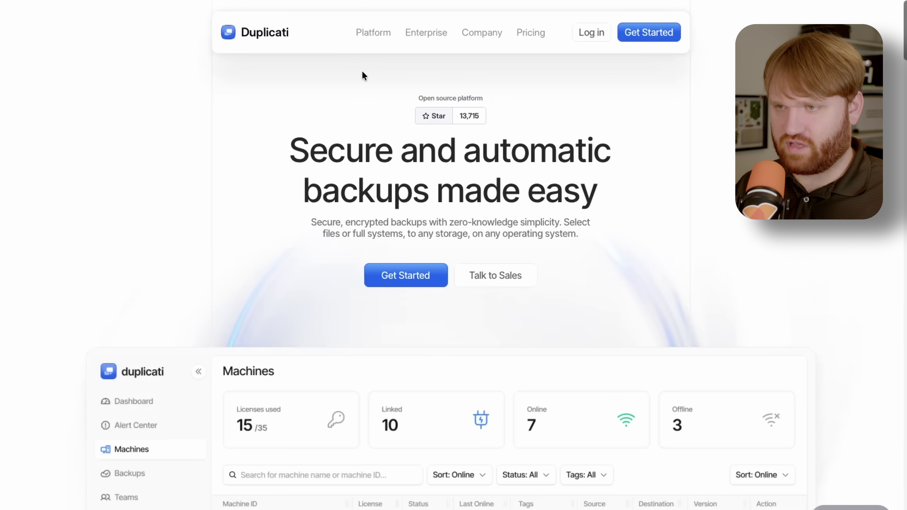
# Review the Free ($0, five machines), Pro ($5/device/month) and Enterprise ($500+/month) plan features.
pyautogui.click(535, 32)
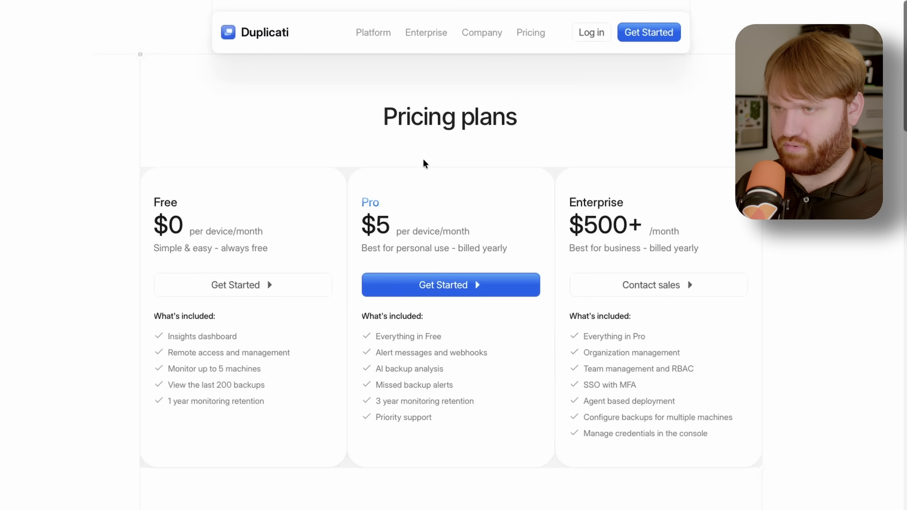
pyautogui.scroll(-3, 222, 217)
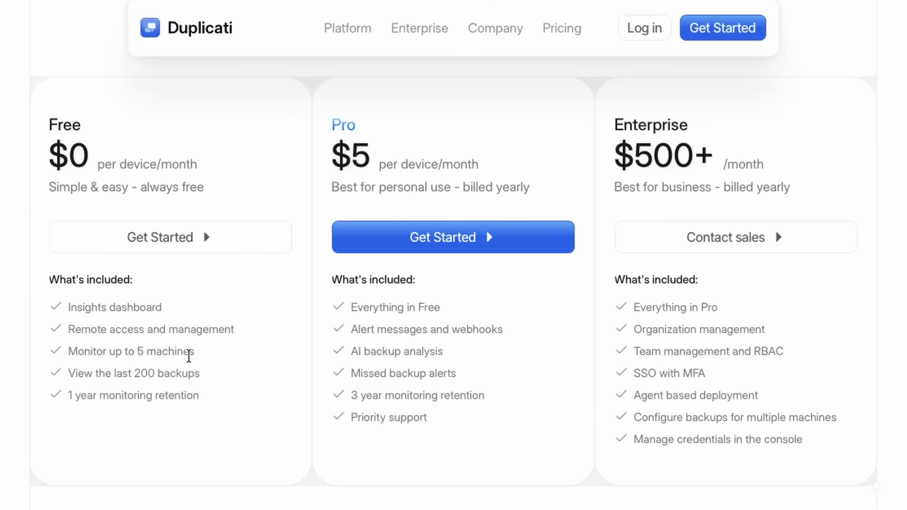
pyautogui.moveTo(189, 355); pyautogui.dragTo(70, 344)
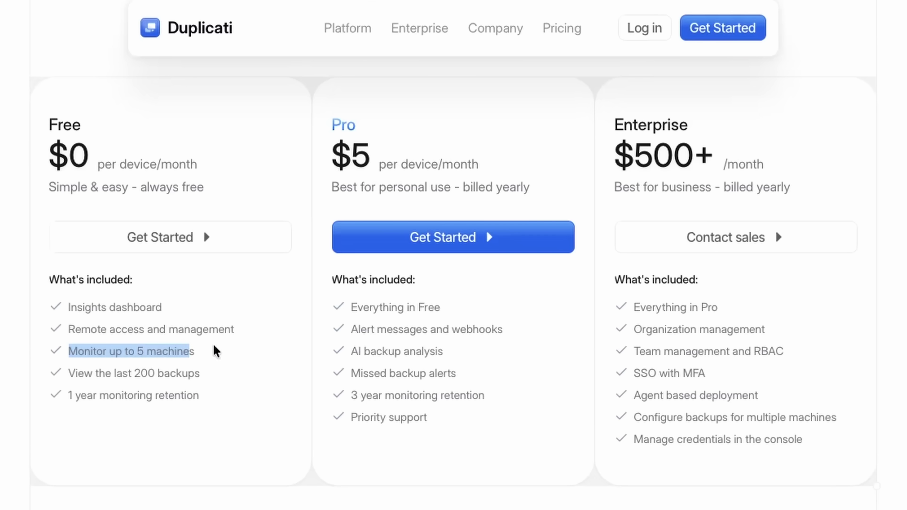
pyautogui.moveTo(200, 373); pyautogui.dragTo(94, 307)
pyautogui.click(201, 323)
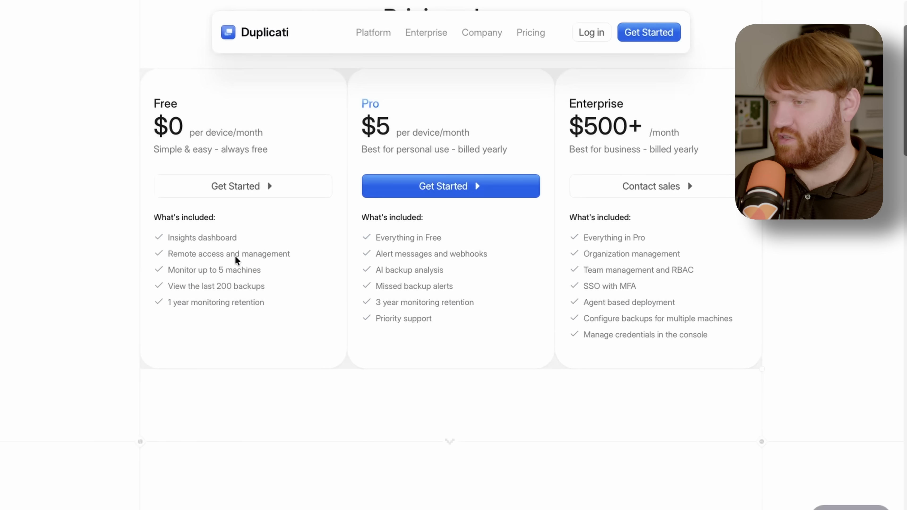
pyautogui.moveTo(718, 364); pyautogui.dragTo(387, 85)
pyautogui.click(804, 234)
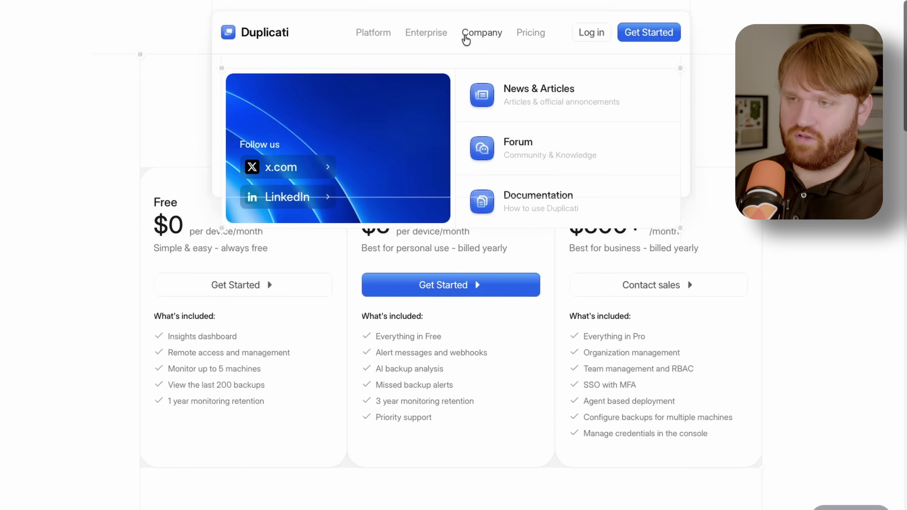
# Download Duplicati 2.2.0.1 for Mac and drag it into the Applications folder.
pyautogui.moveTo(377, 34)
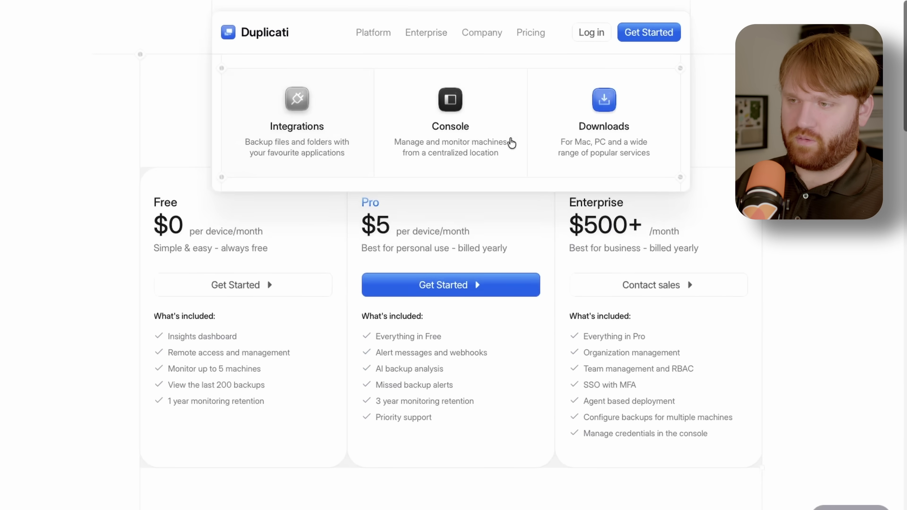
pyautogui.click(594, 139)
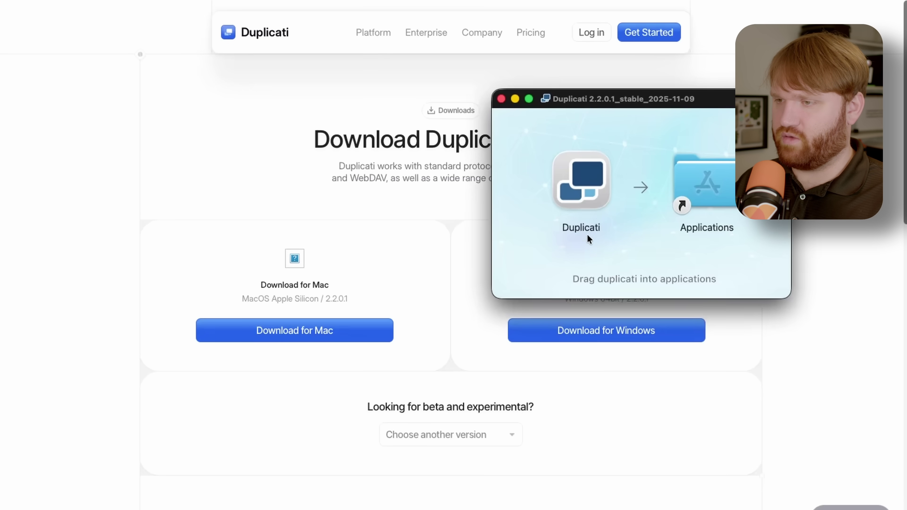
pyautogui.moveTo(589, 189); pyautogui.dragTo(720, 195)
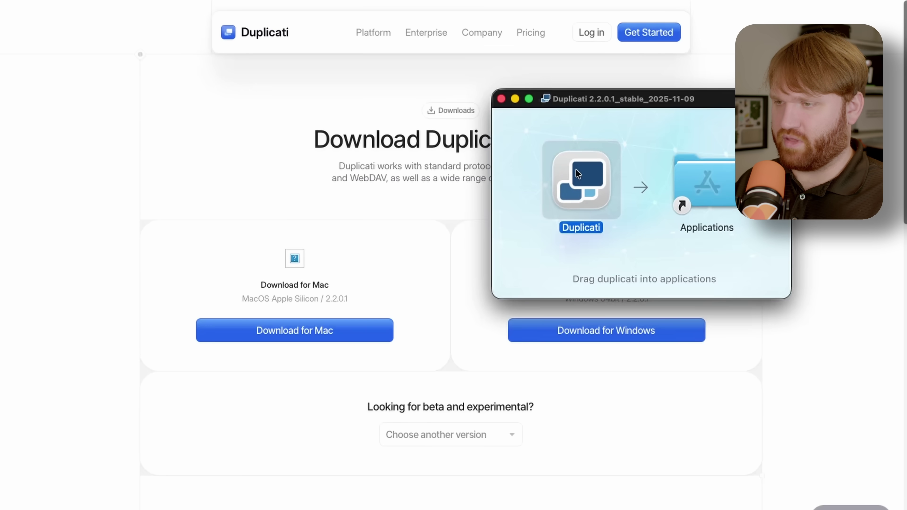
# Launch Duplicati through Spotlight and confirm opening the downloaded app.
pyautogui.press('super+space')
pyautogui.write('du')
pyautogui.press('Return')
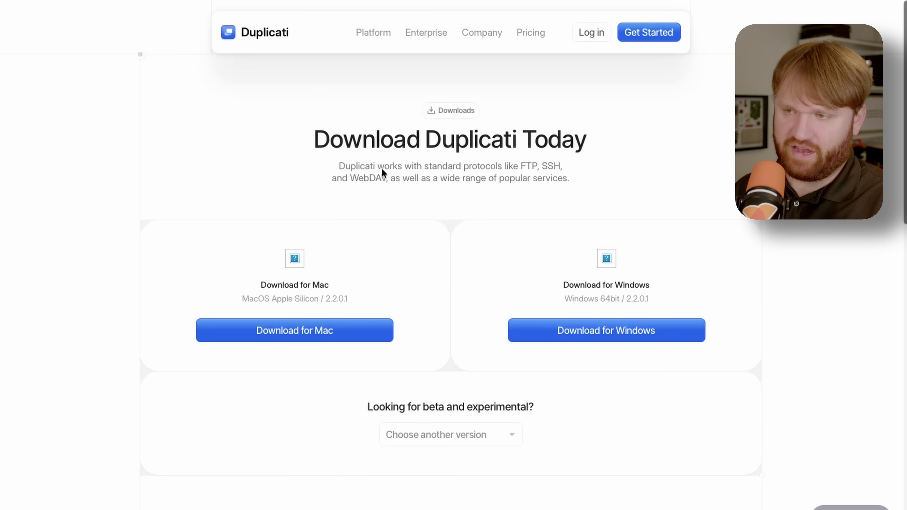
pyautogui.click(629, 175)
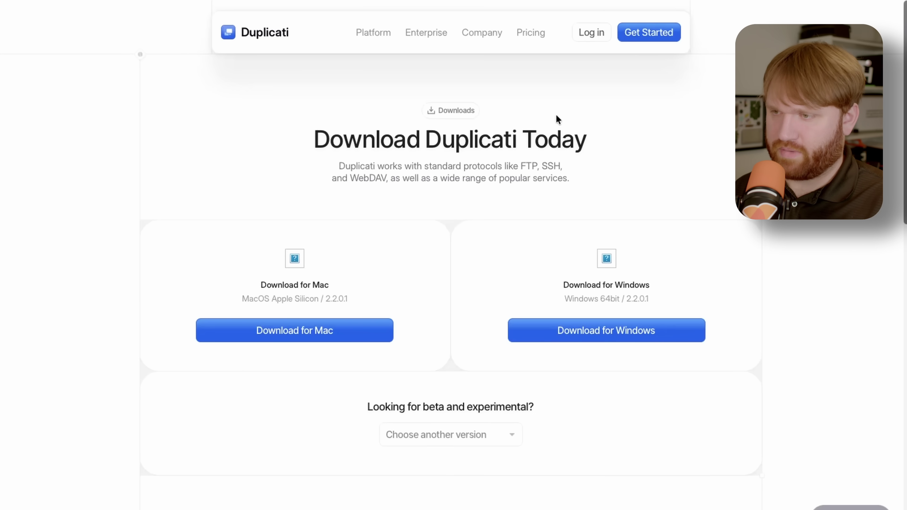
# Open Duplicati's web interface from the menu-bar icon and register this Mac to My Organization.
pyautogui.click(243, 16)
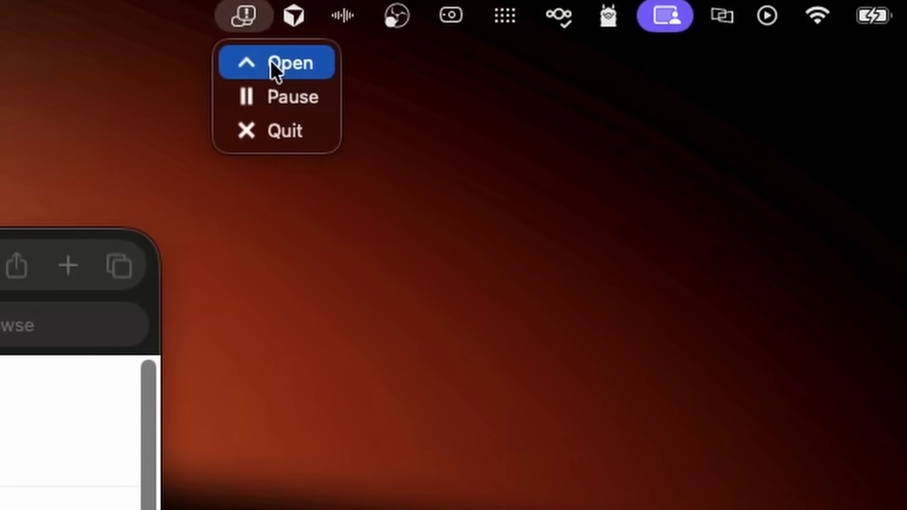
pyautogui.click(272, 66)
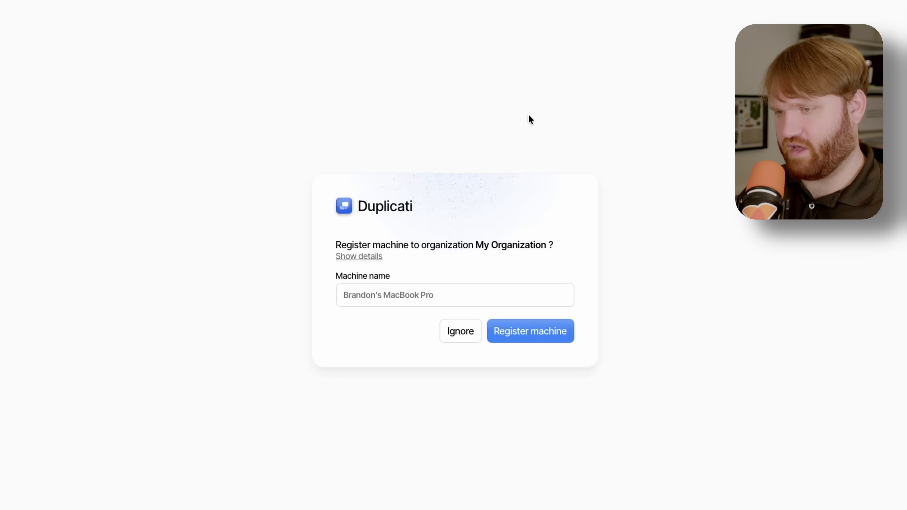
pyautogui.click(520, 334)
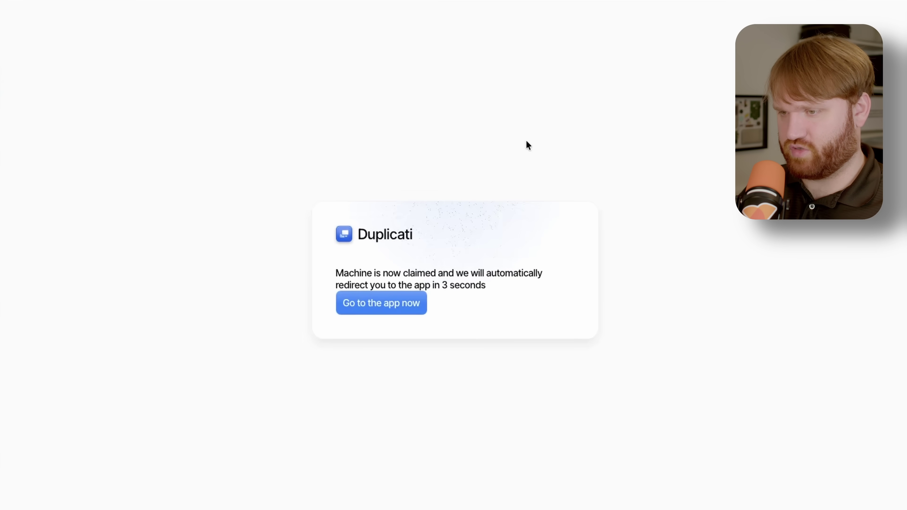
pyautogui.click(415, 307)
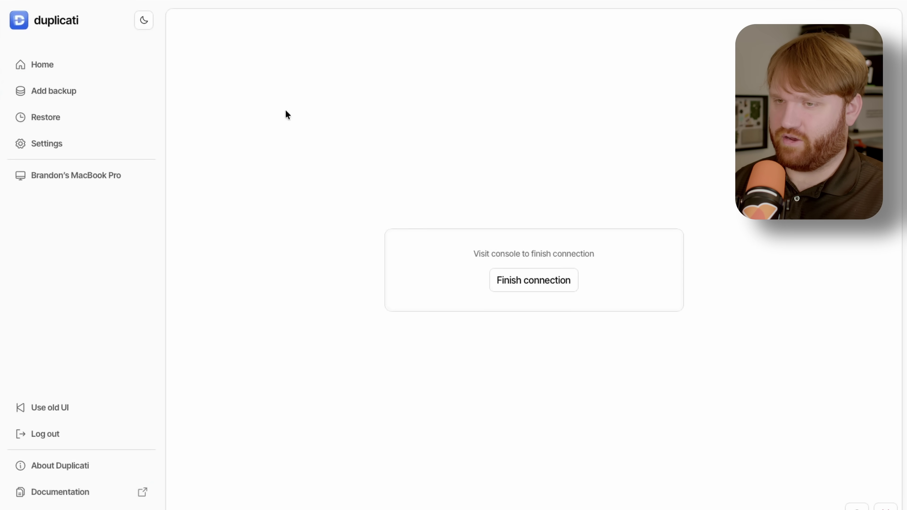
# Finish connecting the Mac to the console, then go to Add backup.
pyautogui.click(39, 65)
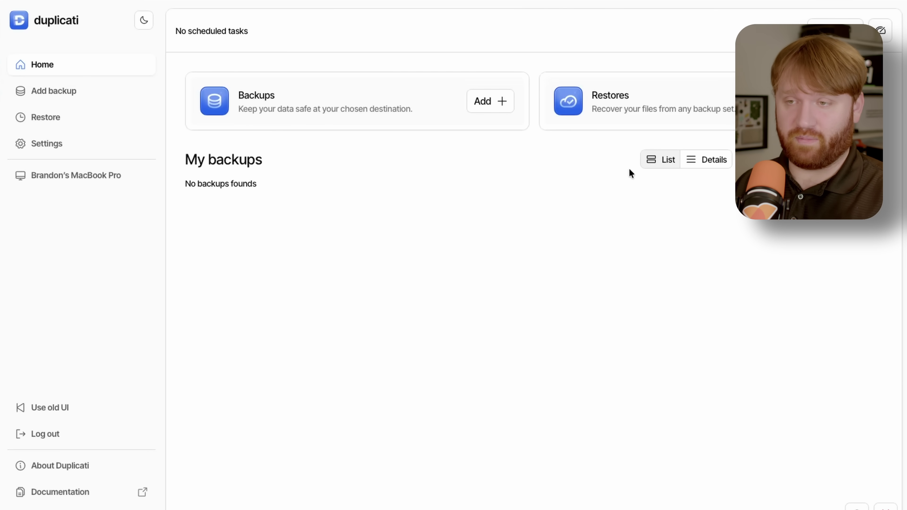
pyautogui.click(494, 102)
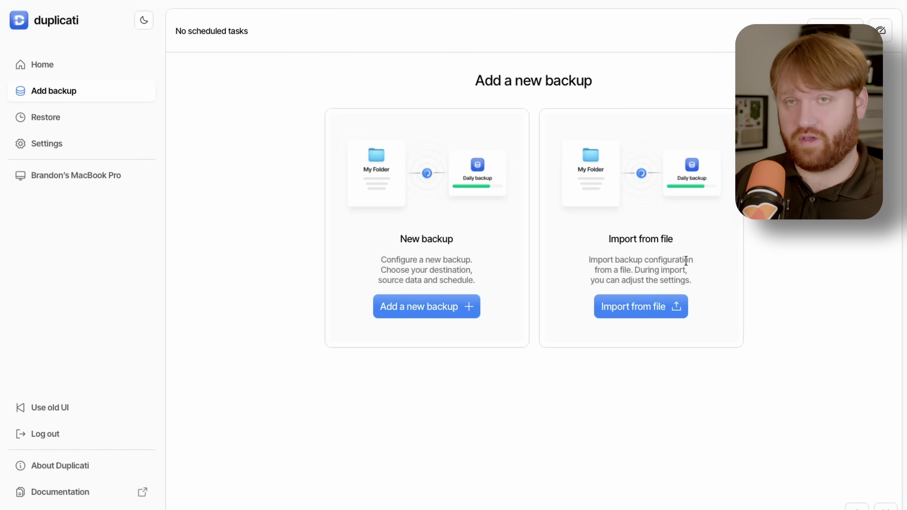
# Create backup 'MacBook Backup', described 'Home directory to Drive', with an AES-256 encryption password.
pyautogui.click(449, 306)
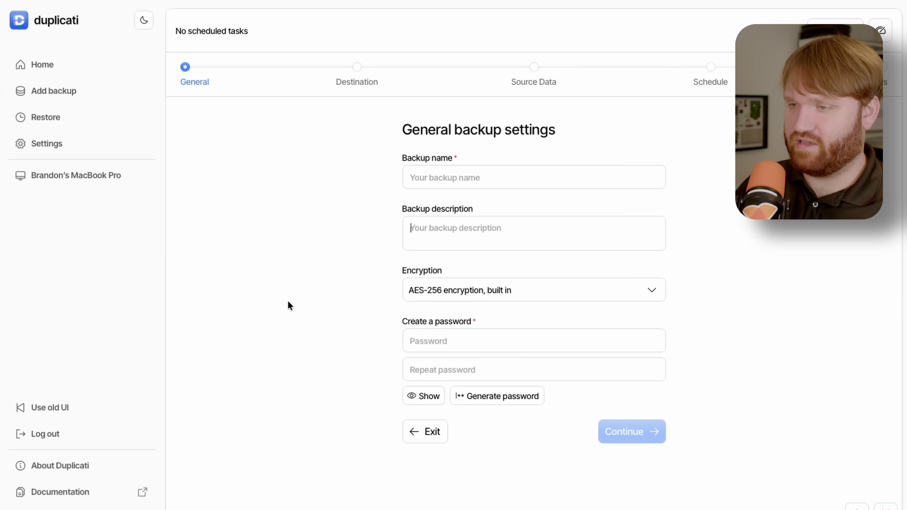
pyautogui.click(464, 186)
pyautogui.write('MacBook Backup')
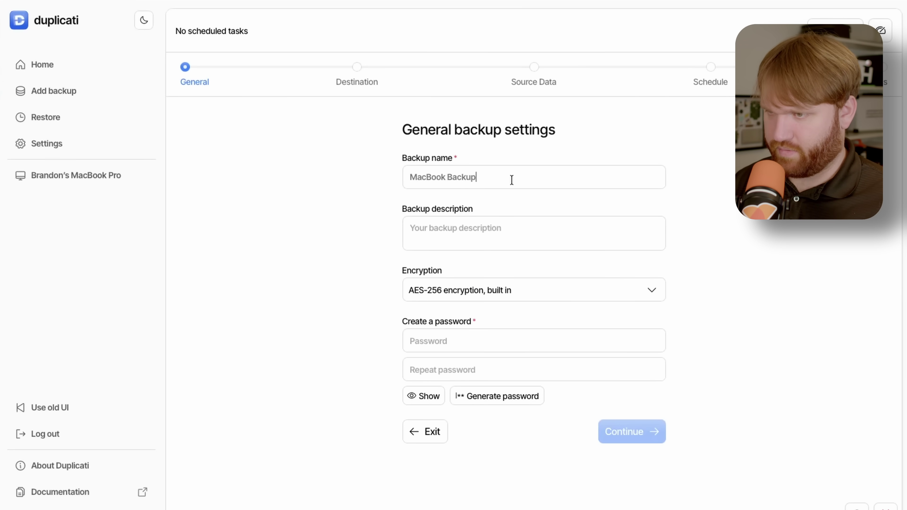
pyautogui.click(450, 231)
pyautogui.write('Home directory to Drive')
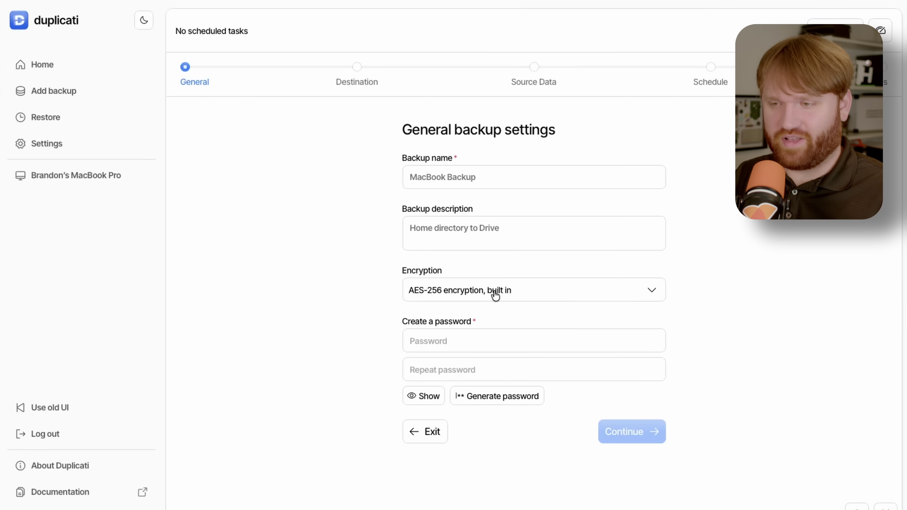
pyautogui.click(449, 336)
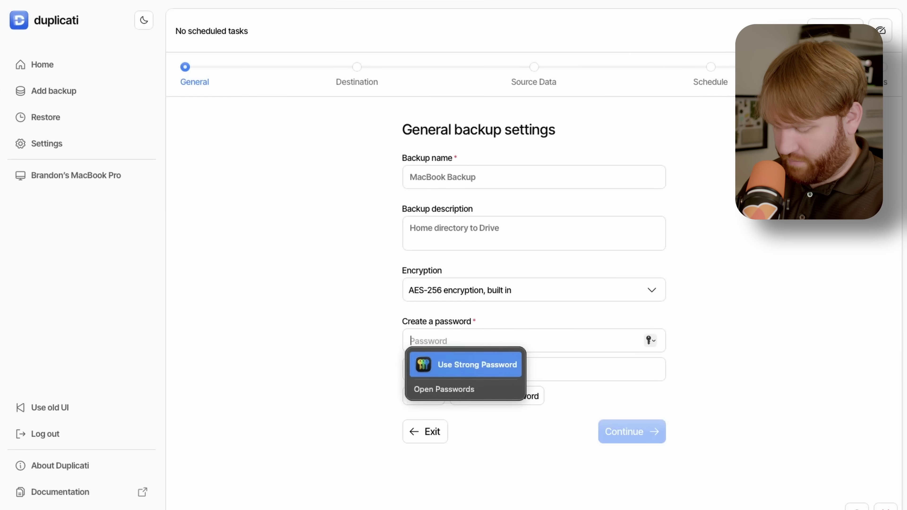
pyautogui.write('aassword')
pyautogui.press('Tab')
pyautogui.write('password')
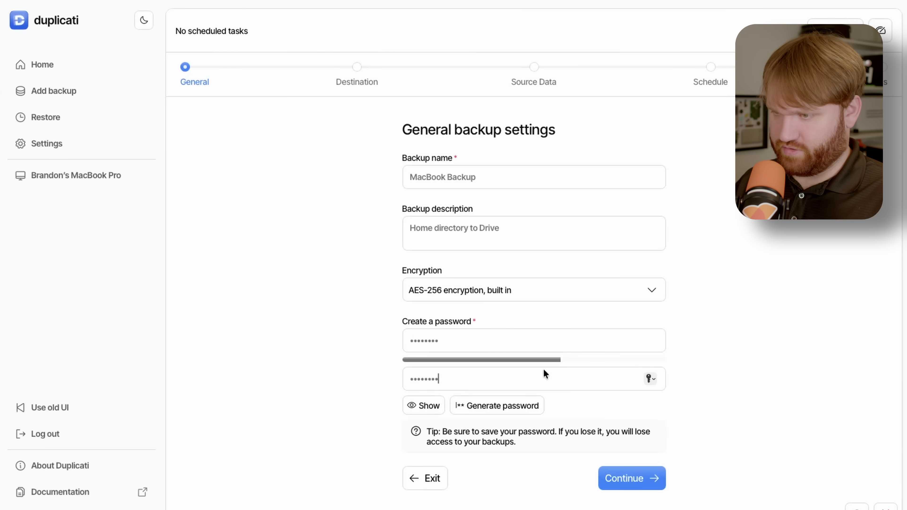
pyautogui.click(638, 485)
# Decline saving the password, pick Google Drive as destination, and paste the duplicati folder path.
pyautogui.click(475, 323)
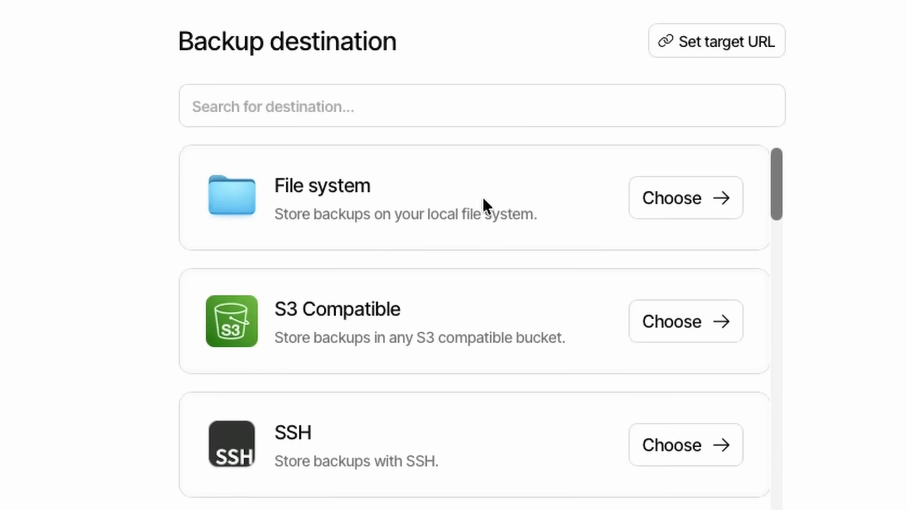
pyautogui.scroll(-15, 482, 198)
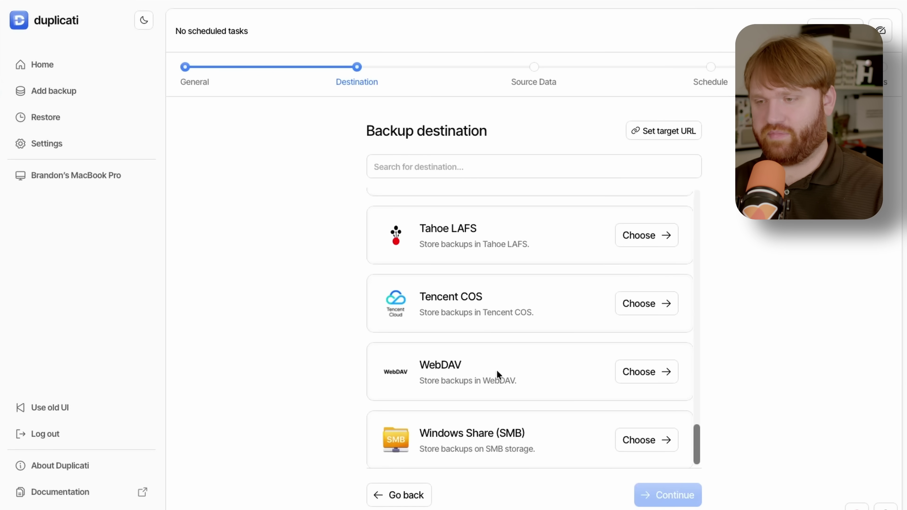
pyautogui.scroll(10, 497, 372)
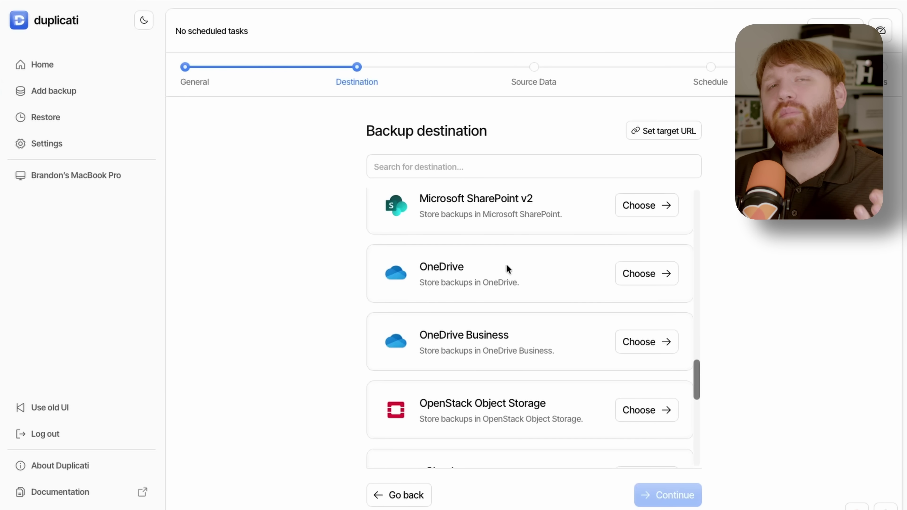
pyautogui.scroll(10, 506, 263)
pyautogui.scroll(-2, 514, 236)
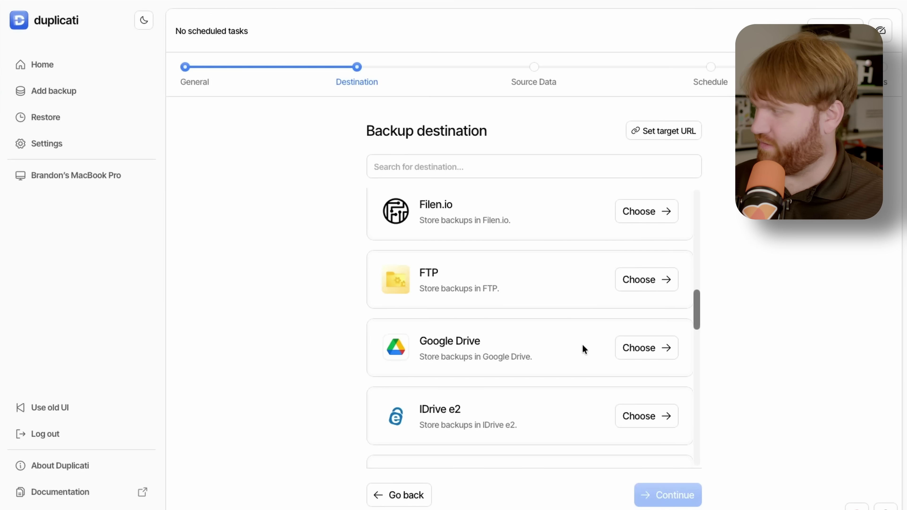
pyautogui.click(644, 347)
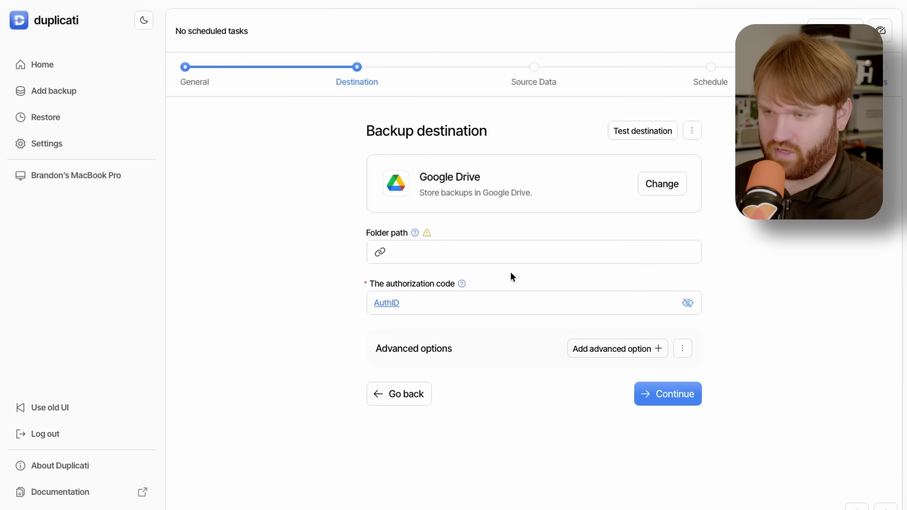
pyautogui.click(407, 251)
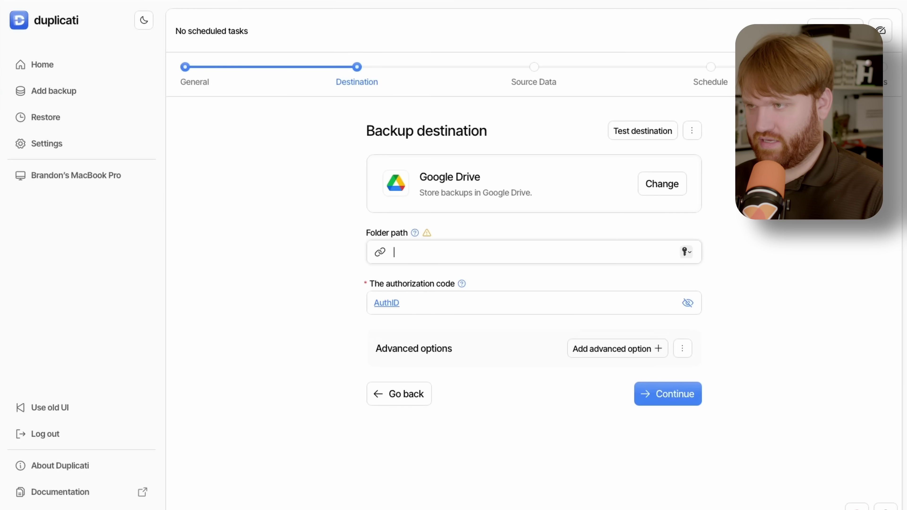
pyautogui.write('duplicati')
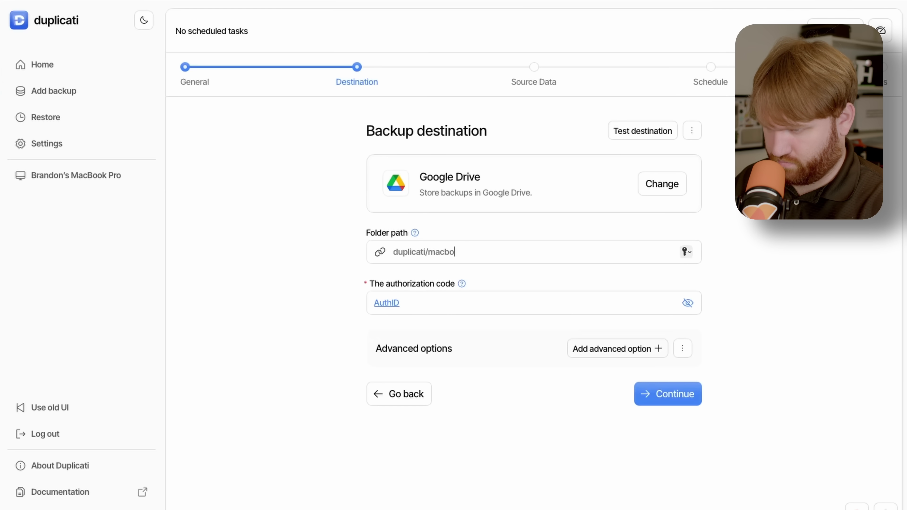
# Authorize Duplicati's access to Google Drive by logging in and approving the request.
pyautogui.click(381, 309)
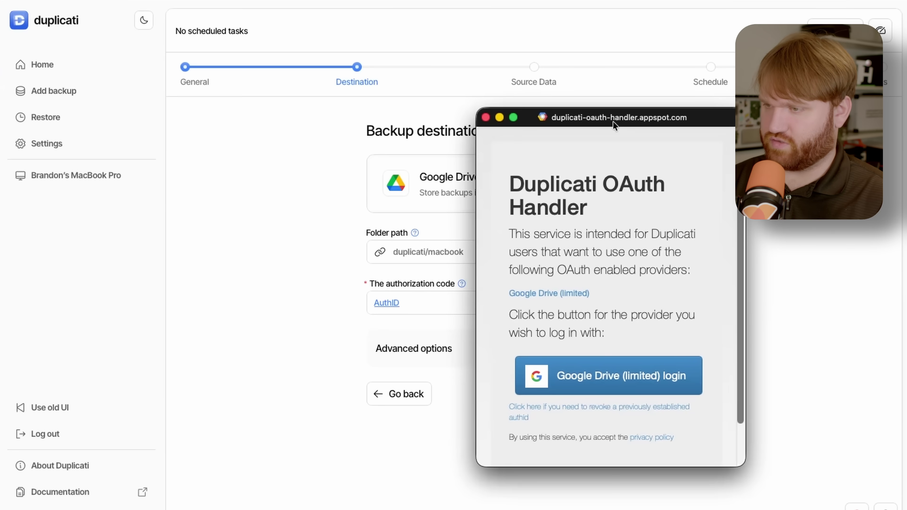
pyautogui.click(615, 374)
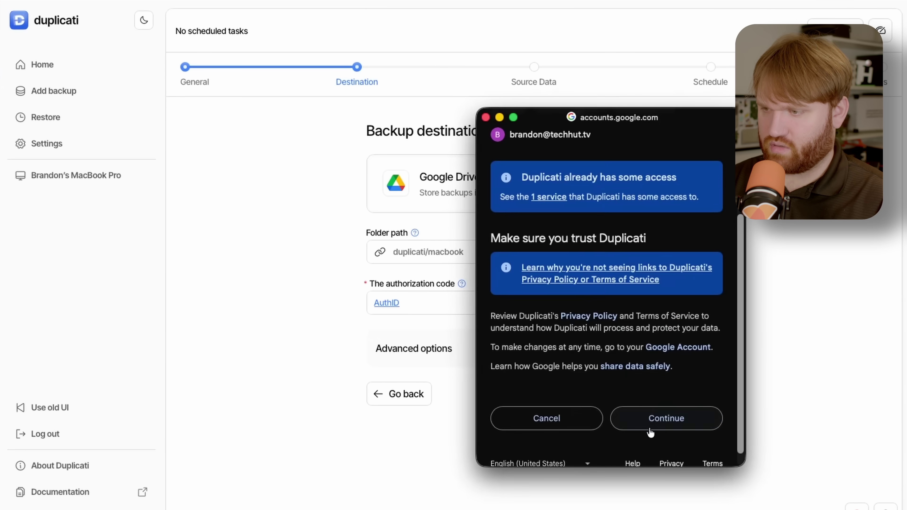
pyautogui.click(651, 422)
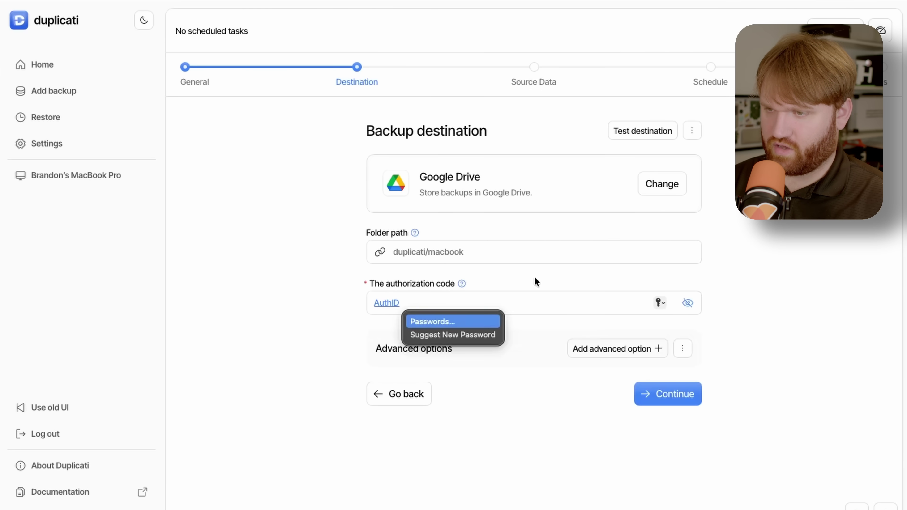
# Test the destination, create the missing duplicati/macbook folder, and continue to Source Data.
pyautogui.click(640, 135)
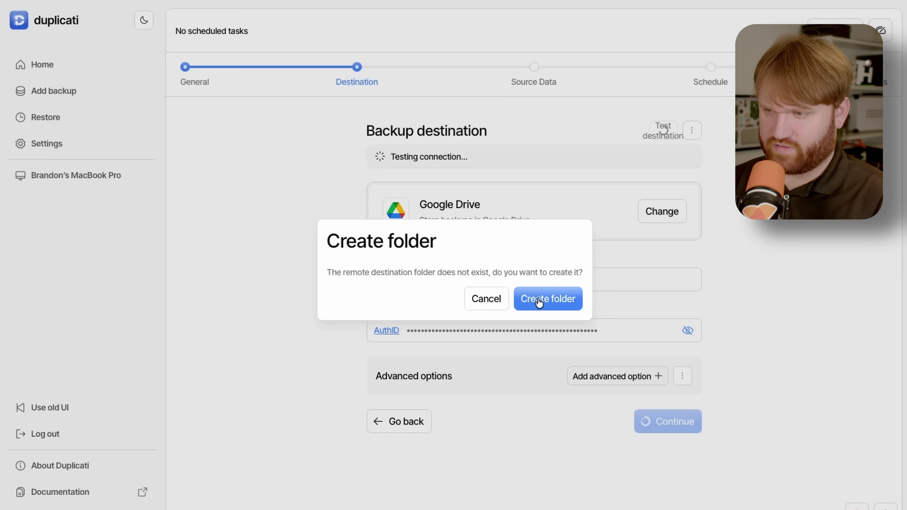
pyautogui.click(548, 299)
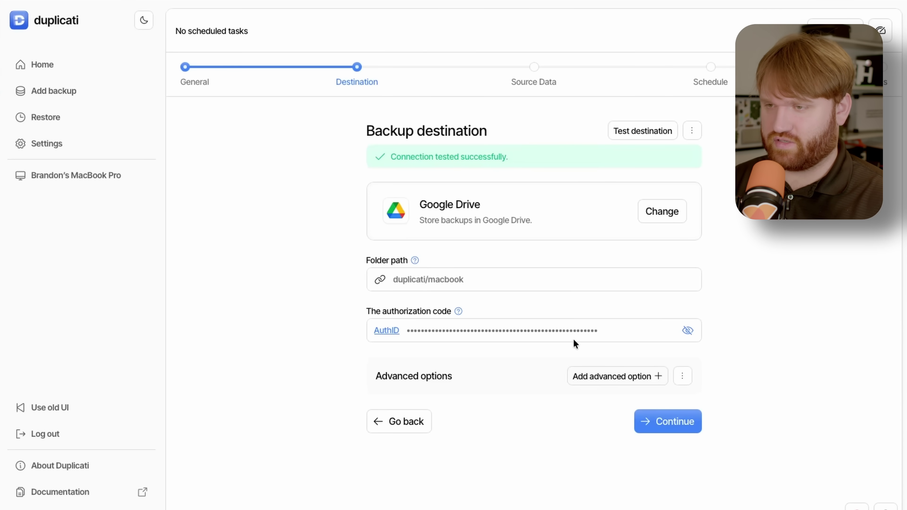
pyautogui.click(671, 429)
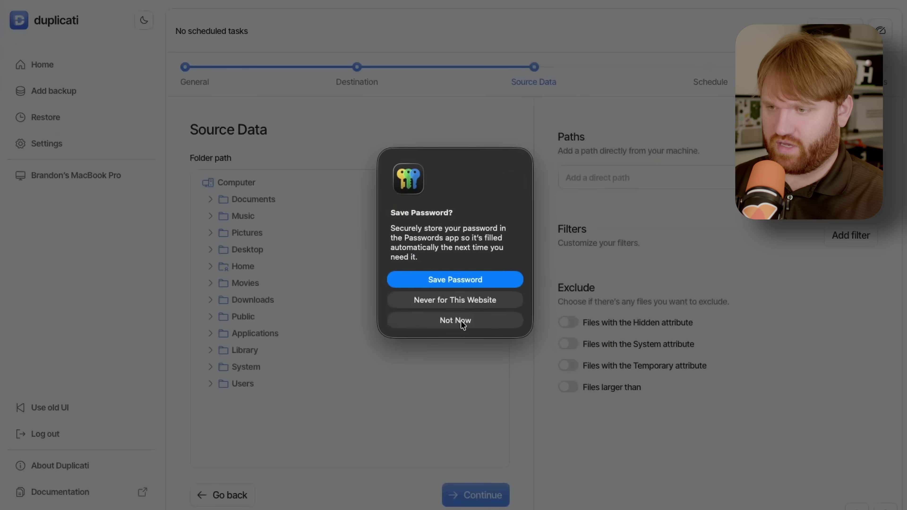
# Select the whole Home folder (%HOME%) as source, allowing Desktop, Documents and Downloads access.
pyautogui.click(460, 321)
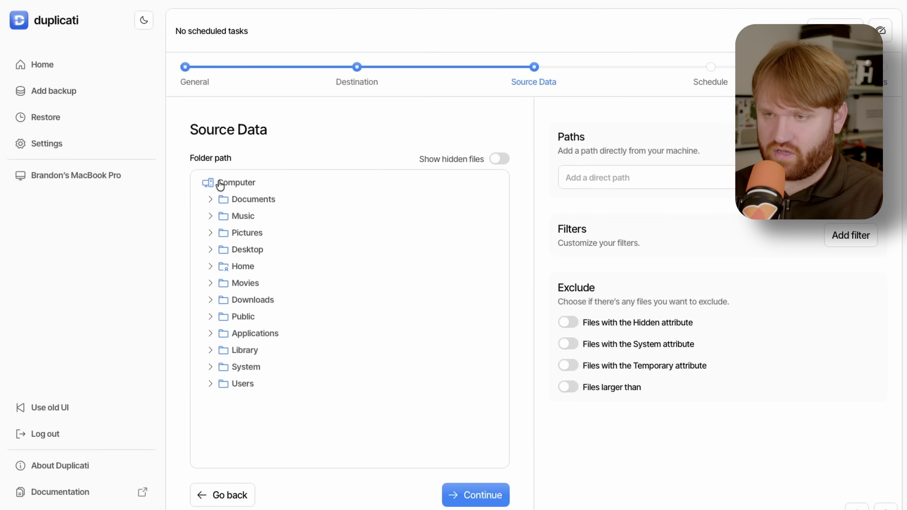
pyautogui.click(227, 268)
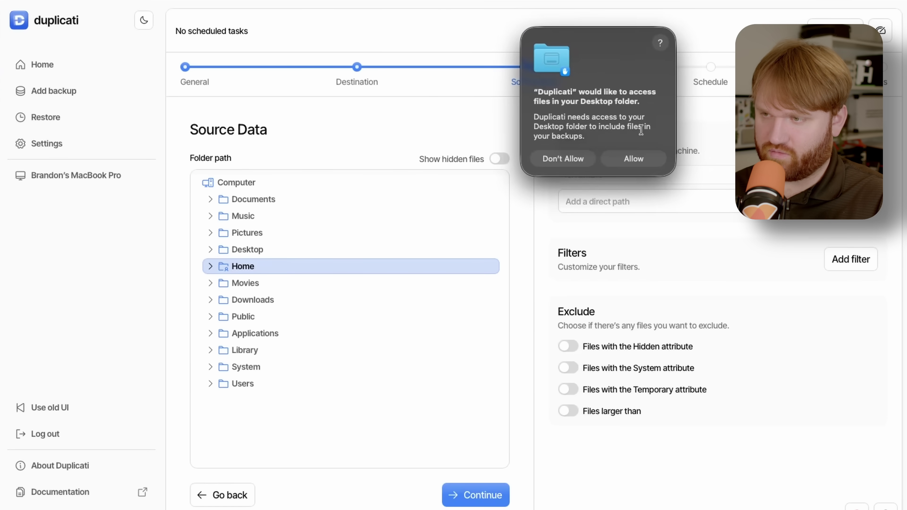
pyautogui.click(624, 160)
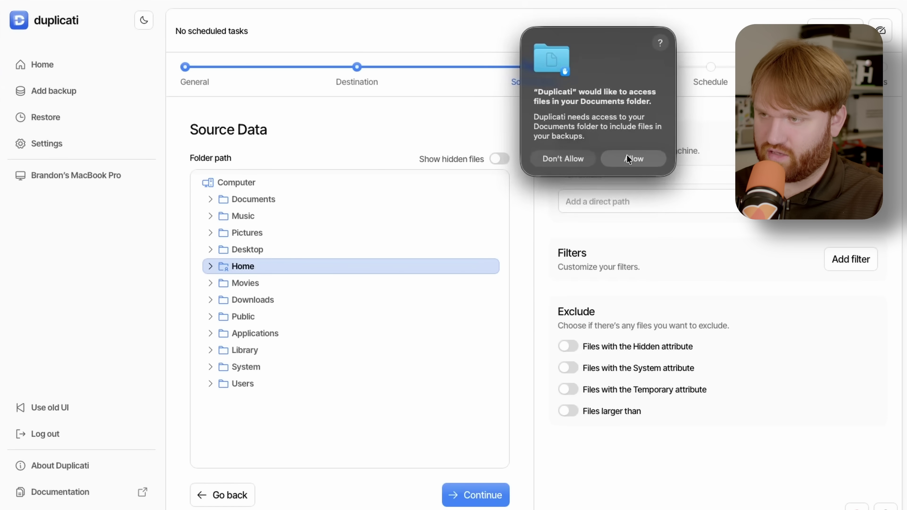
pyautogui.click(626, 157)
pyautogui.click(627, 157)
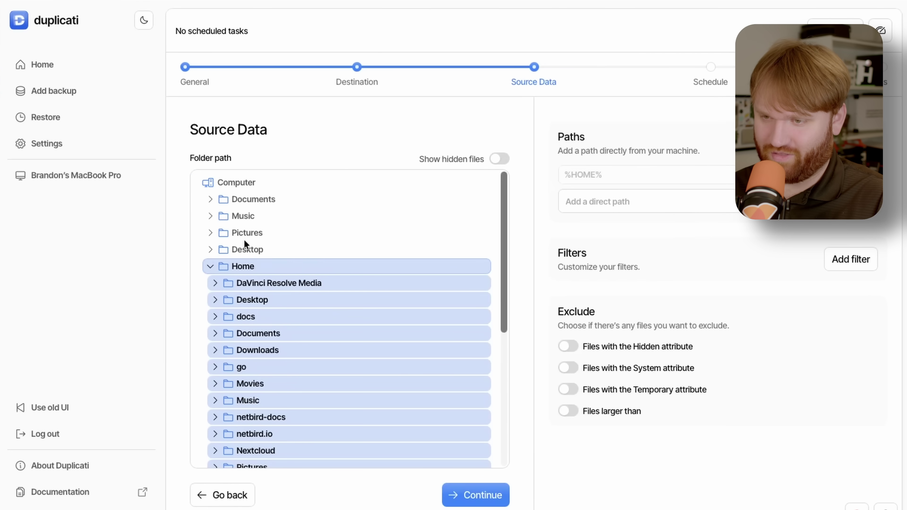
pyautogui.scroll(-5, 317, 307)
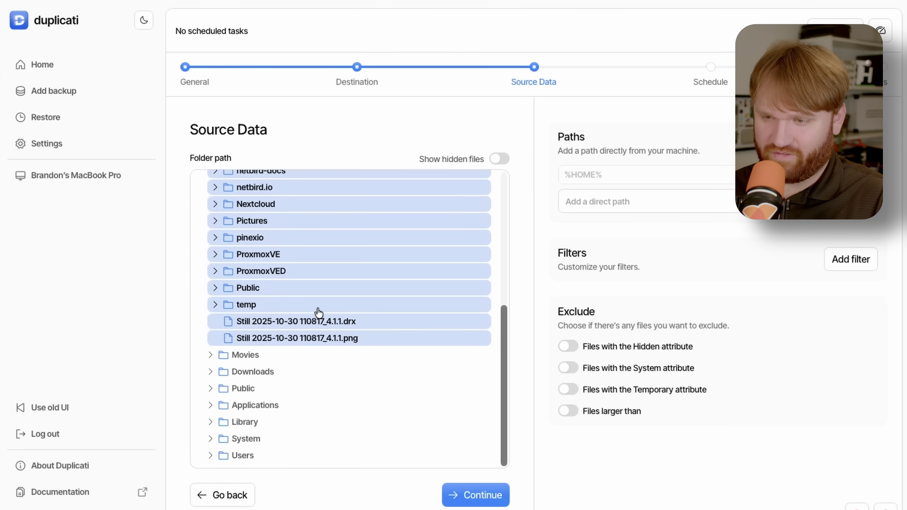
pyautogui.scroll(5, 317, 311)
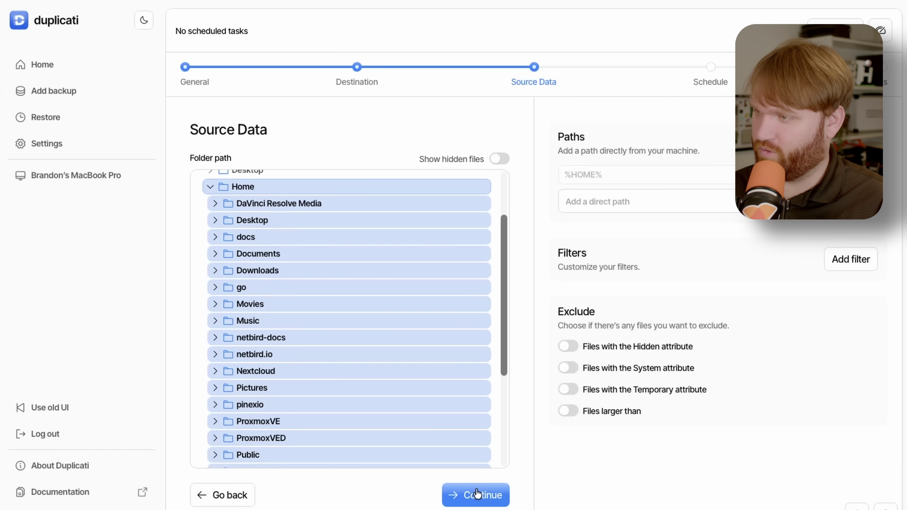
# Keep the default daily schedule, choose Smart backup retention, and save the MacBook Backup job.
pyautogui.click(482, 495)
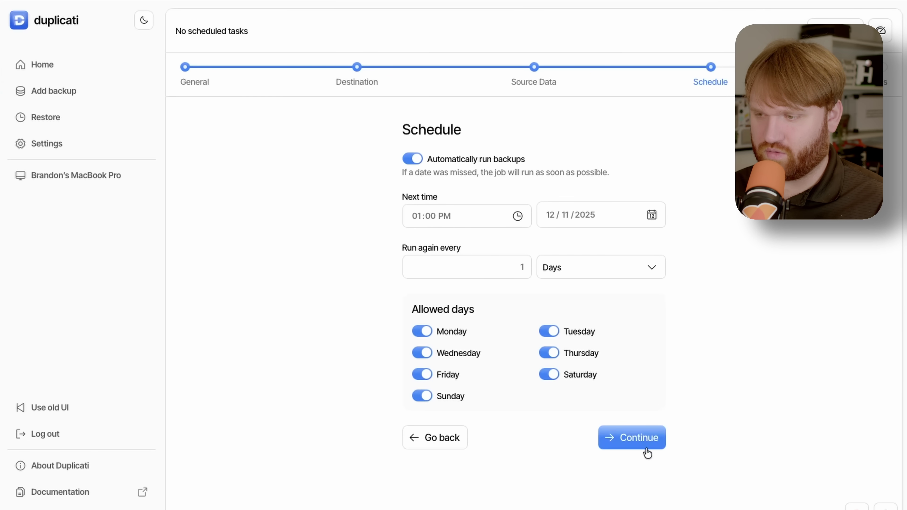
pyautogui.click(656, 439)
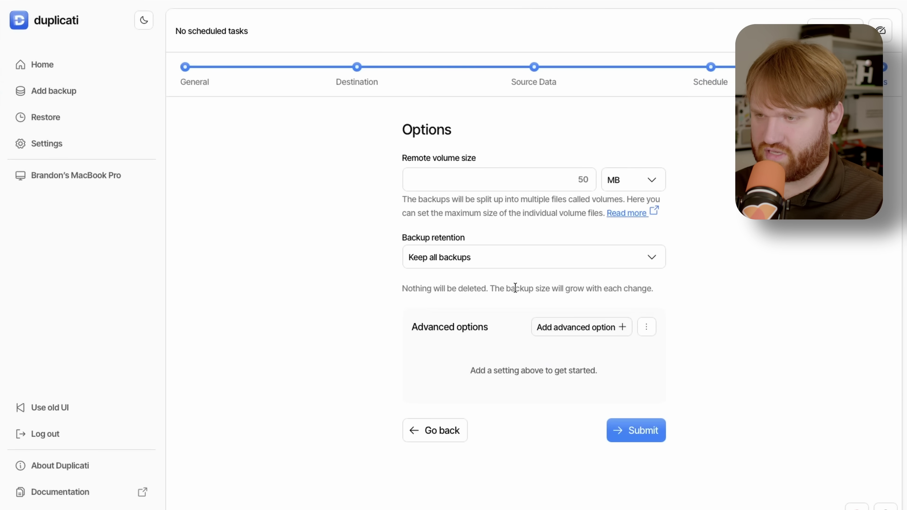
pyautogui.click(494, 256)
pyautogui.click(473, 368)
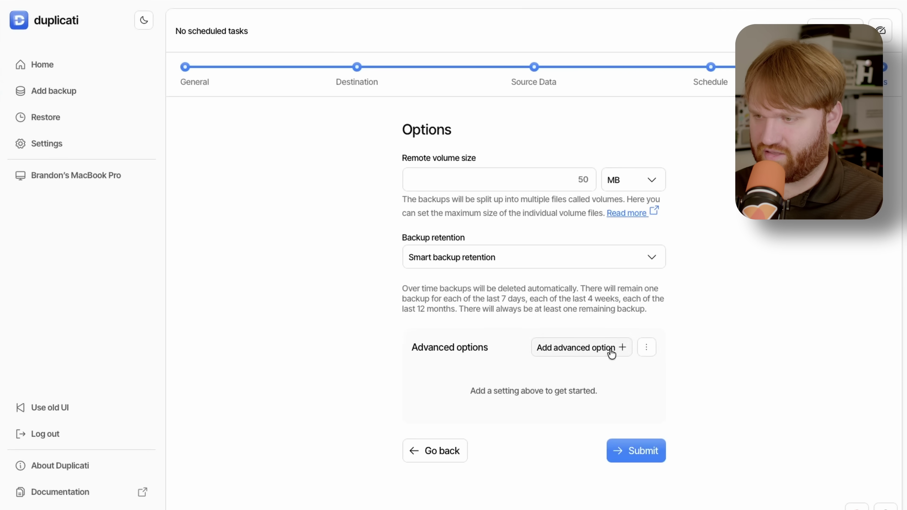
pyautogui.click(643, 452)
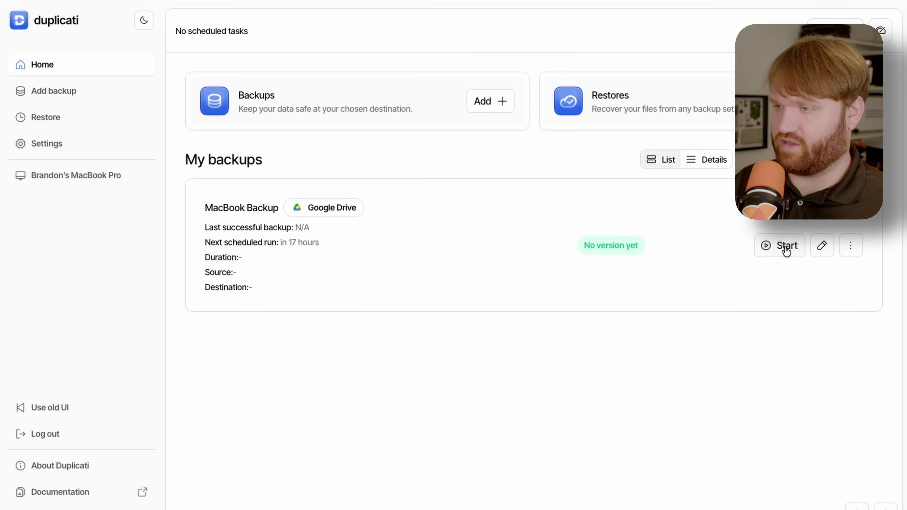
# Start the MacBook Backup job and allow macOS access to Apple Music and other apps' data.
pyautogui.click(782, 246)
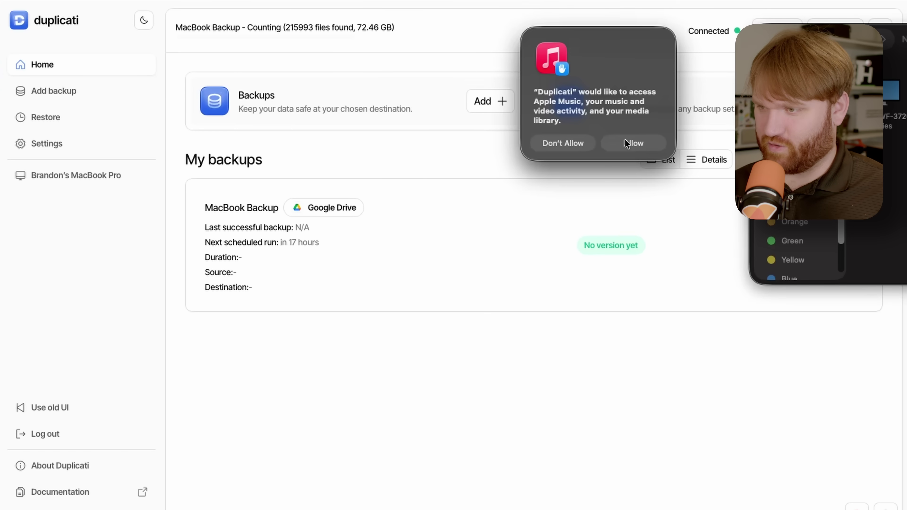
pyautogui.click(627, 144)
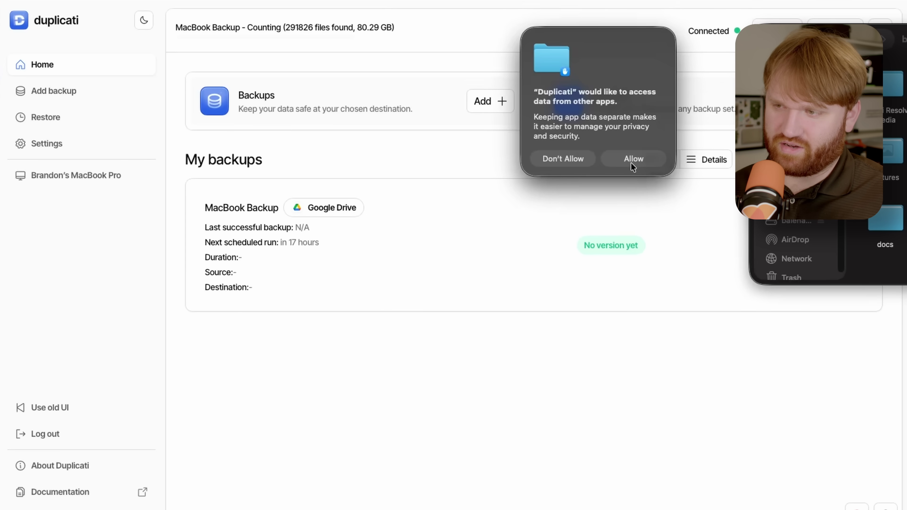
pyautogui.click(614, 159)
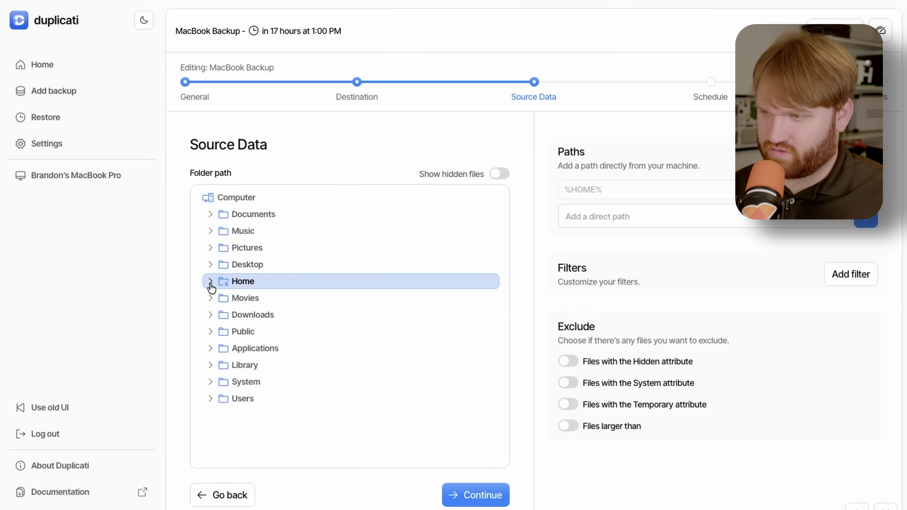
# Replace the whole Home source with Desktop, Documents, Downloads, Movies and Pictures.
pyautogui.click(211, 282)
pyautogui.click(273, 285)
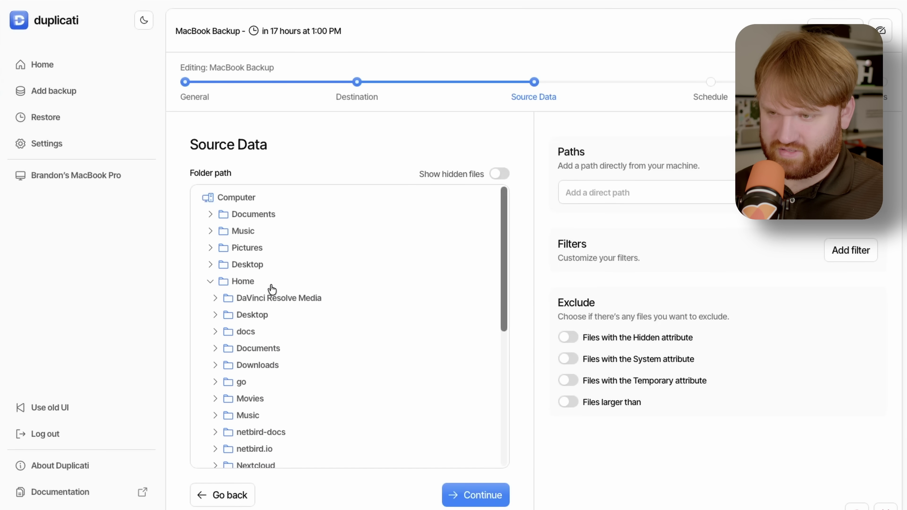
pyautogui.click(263, 320)
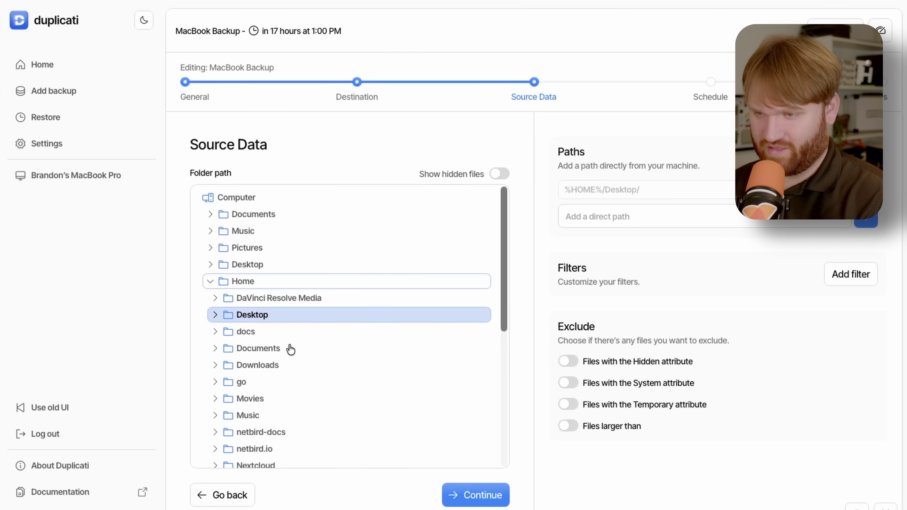
pyautogui.click(277, 352)
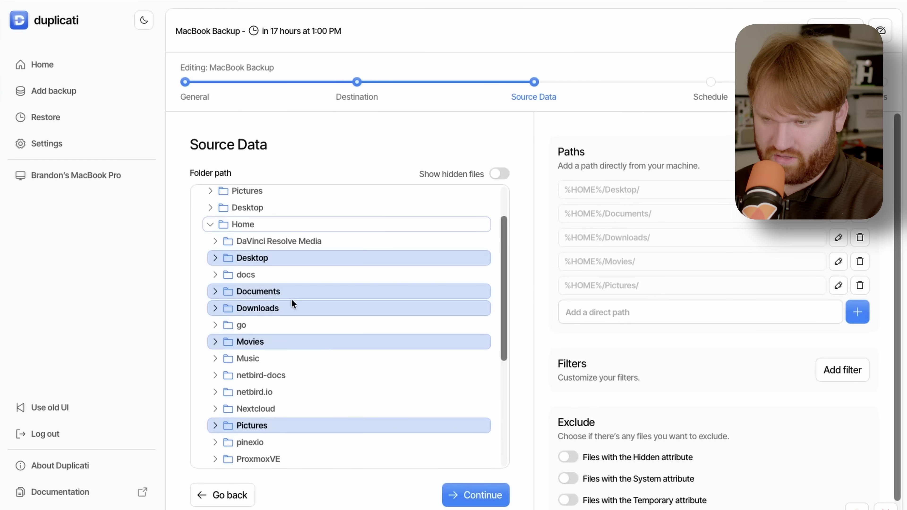
pyautogui.scroll(-3, 292, 299)
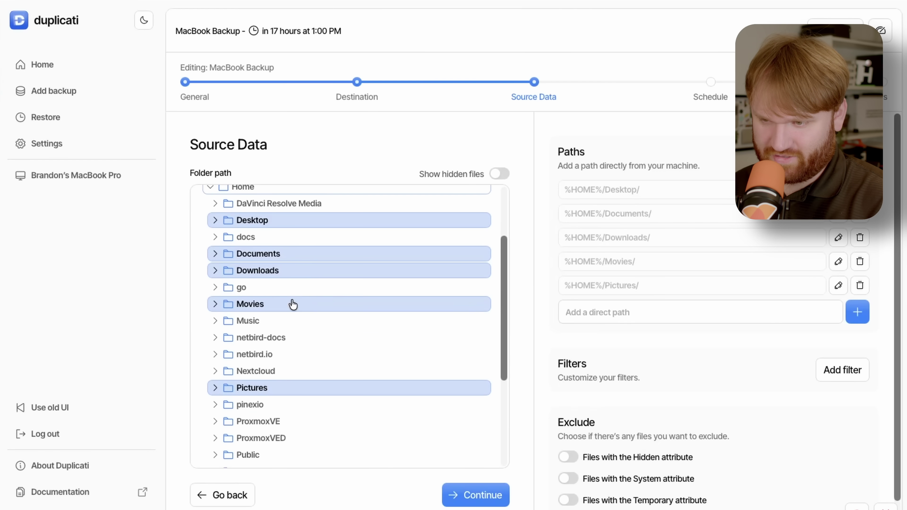
pyautogui.scroll(-2, 304, 375)
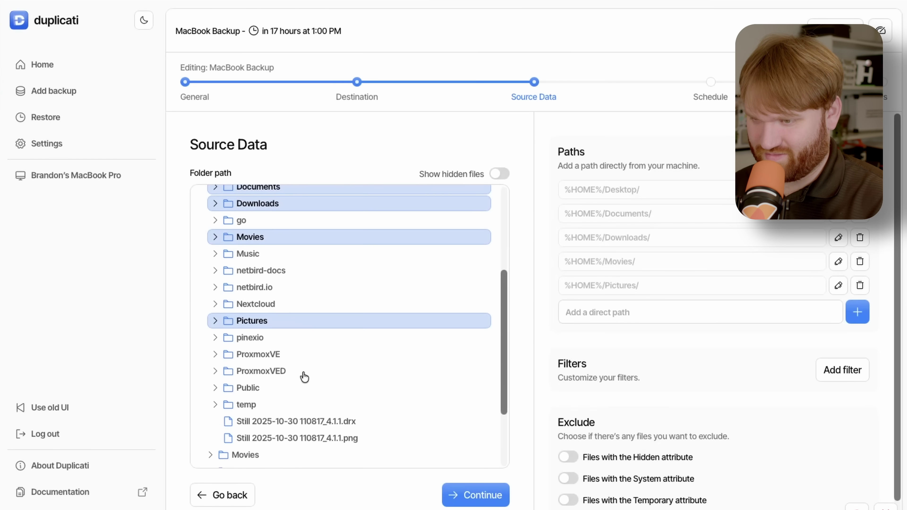
pyautogui.scroll(-1, 308, 380)
pyautogui.scroll(2, 307, 382)
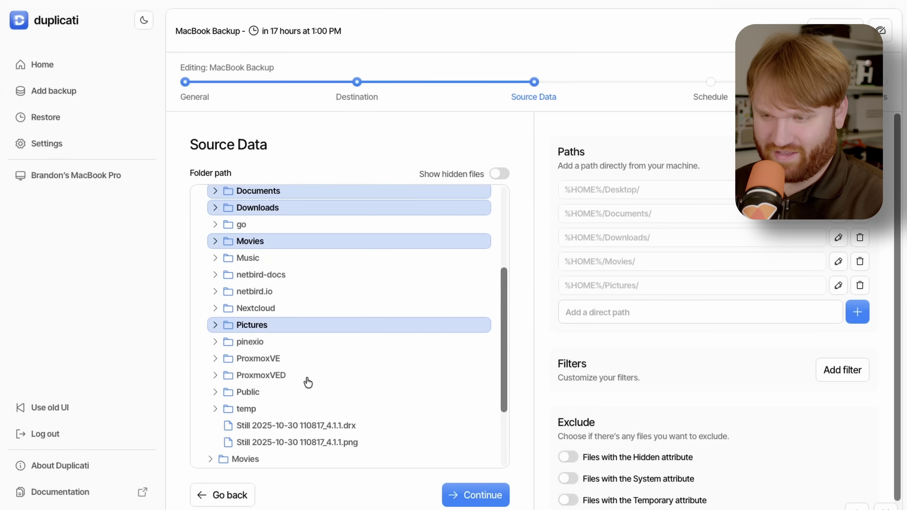
pyautogui.scroll(6, 308, 381)
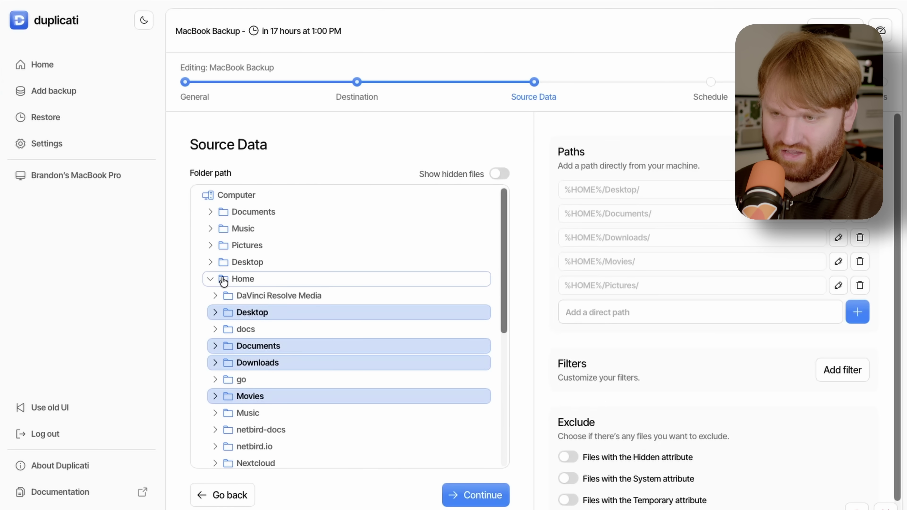
pyautogui.scroll(-4, 374, 377)
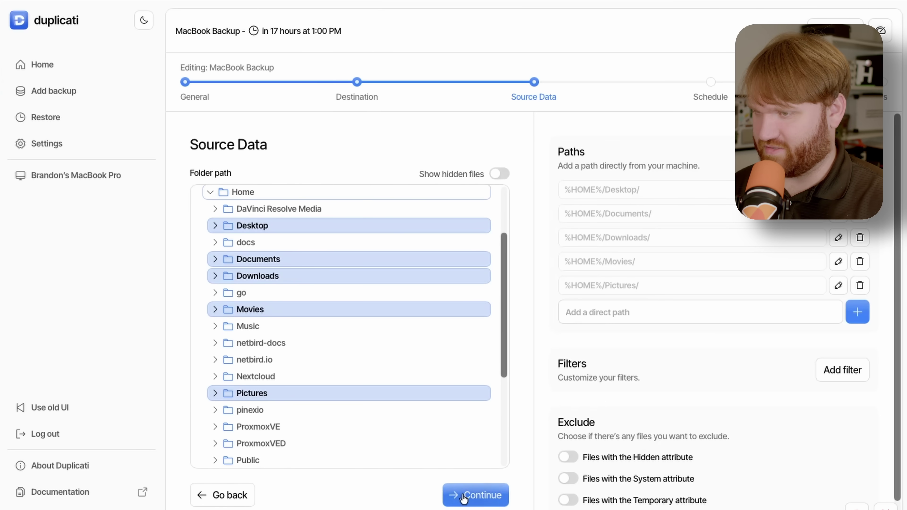
# Keep the existing schedule and options and save the edited MacBook Backup job.
pyautogui.click(463, 498)
pyautogui.click(641, 451)
pyautogui.click(643, 470)
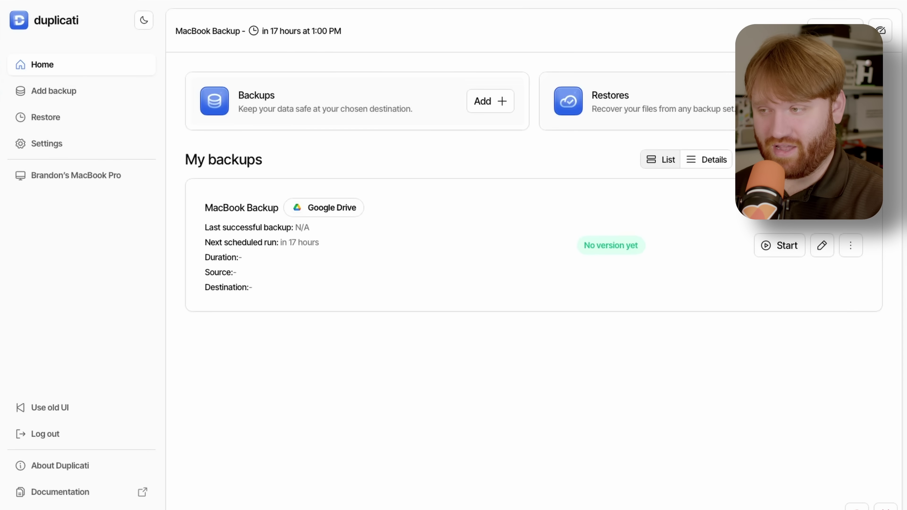
# Run the updated MacBook Backup job from its card on the Home page.
pyautogui.click(783, 247)
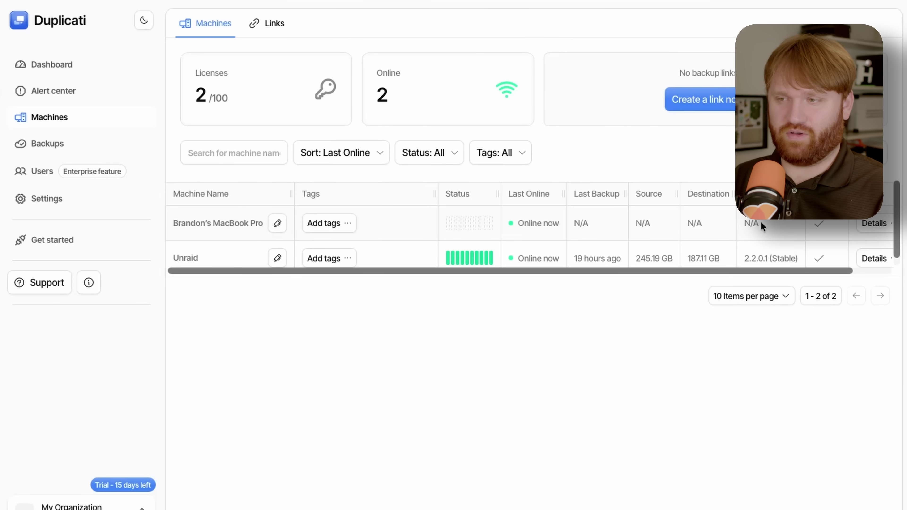
# Check the Links and Machines lists in Duplicati Console, then view the Dashboard overview.
pyautogui.click(272, 23)
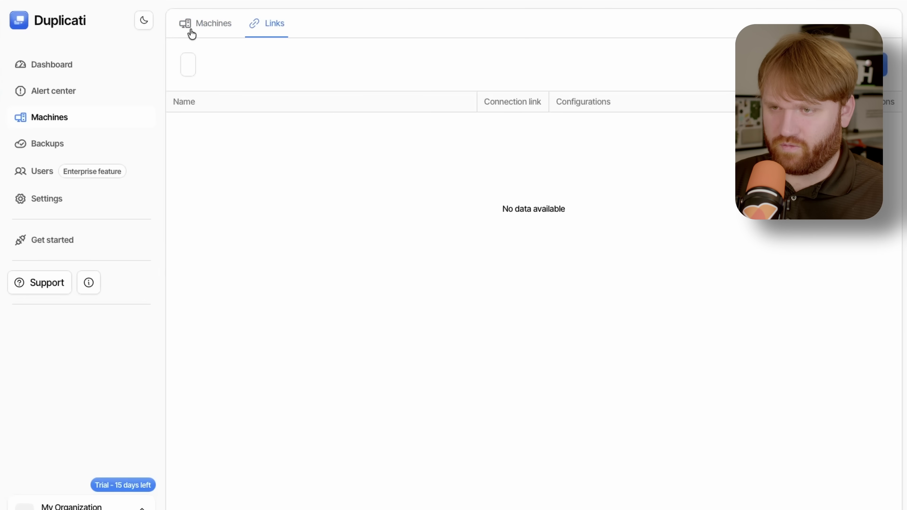
pyautogui.click(192, 32)
pyautogui.click(46, 64)
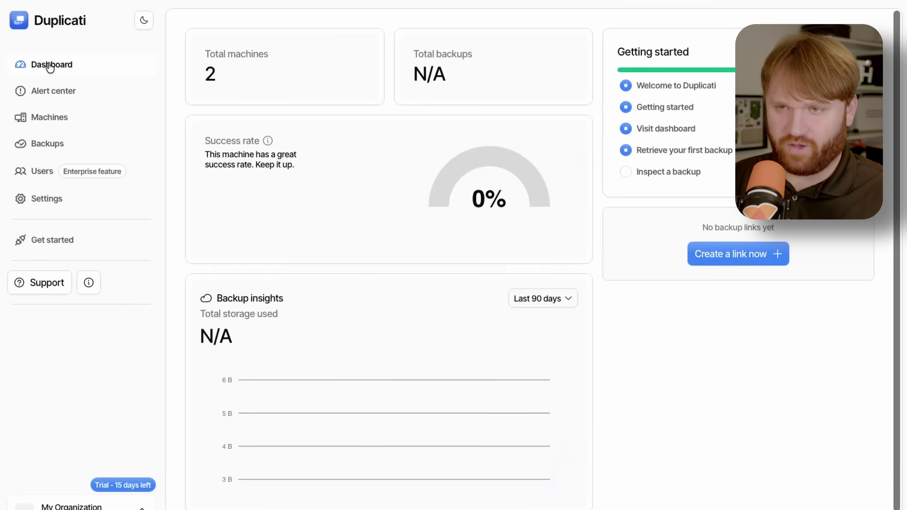